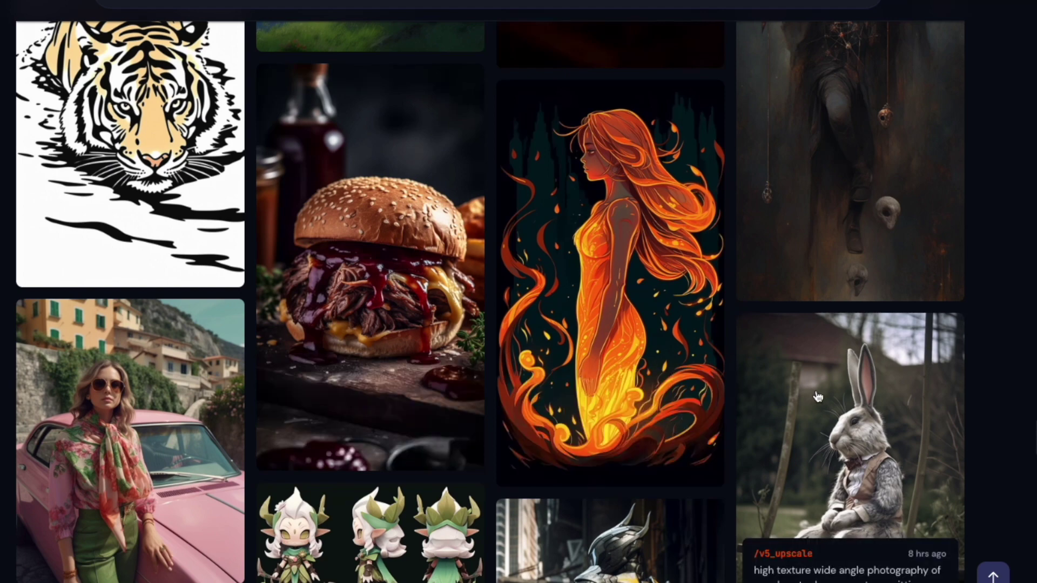
pyautogui.scroll(-5, 998, 382)
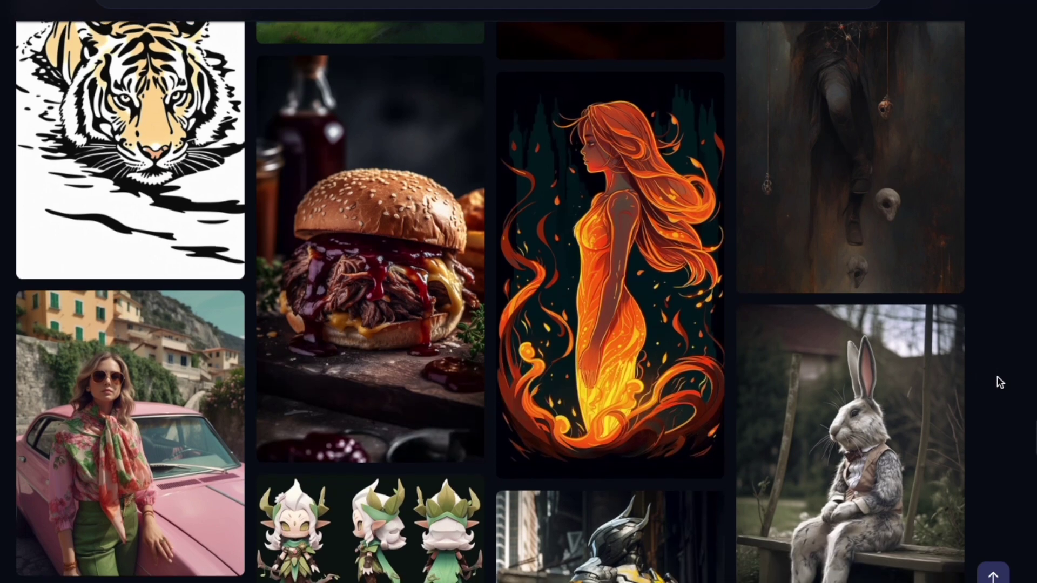
pyautogui.scroll(-5, 999, 381)
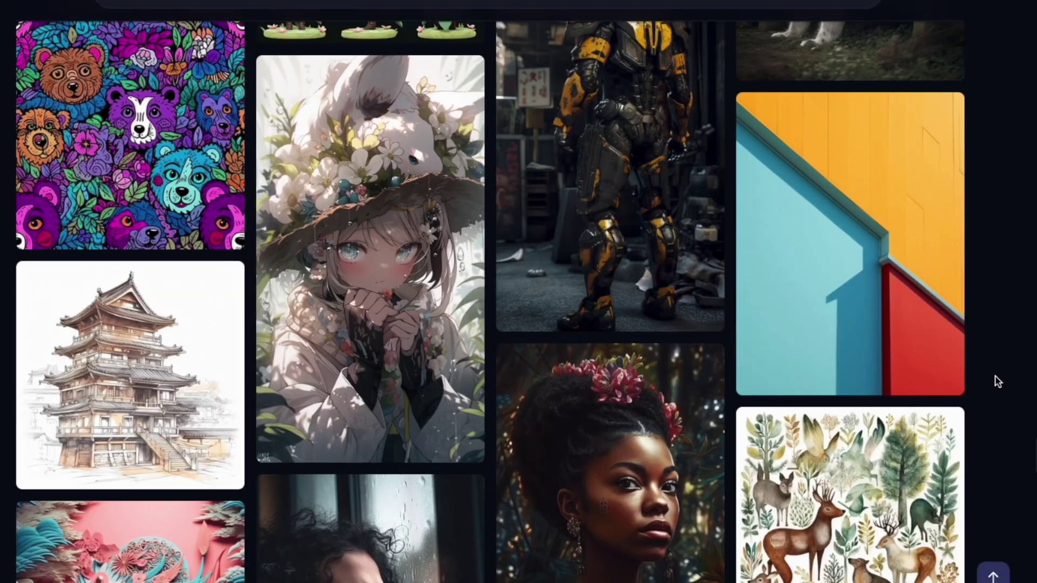
pyautogui.scroll(-5, 999, 382)
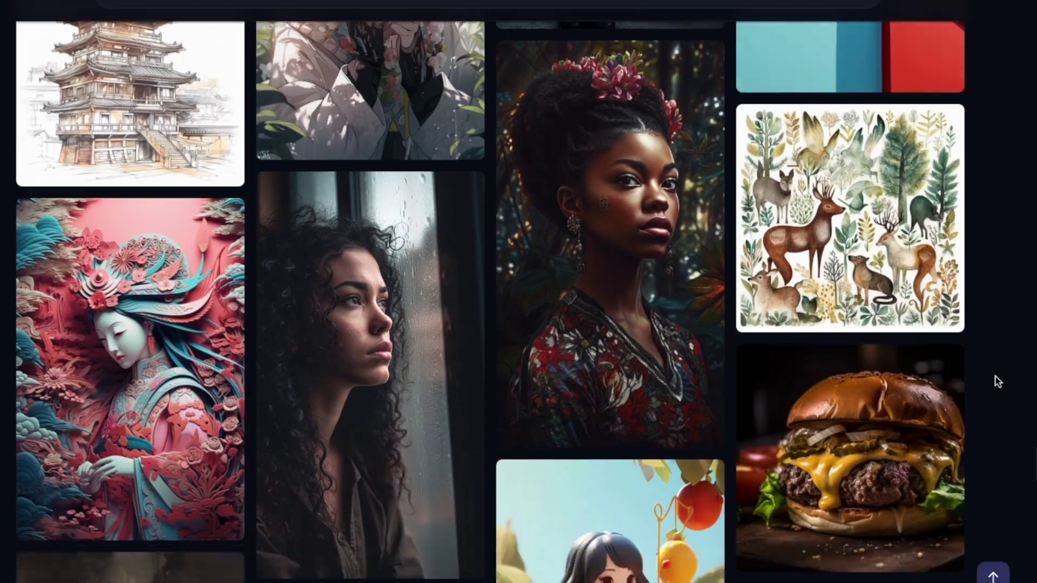
pyautogui.scroll(-5, 998, 381)
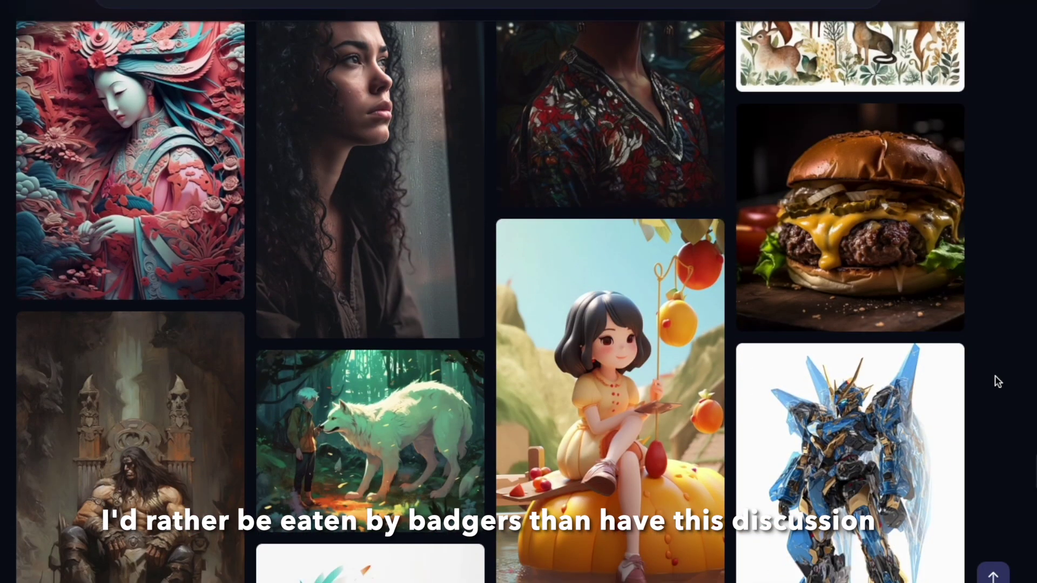
pyautogui.scroll(-5, 998, 382)
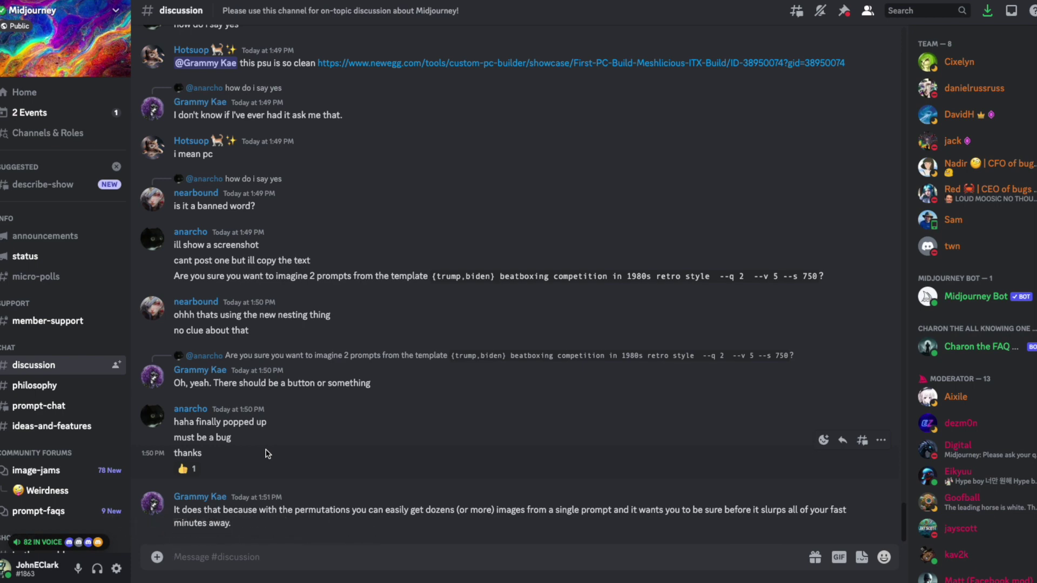
pyautogui.moveTo(69, 412)
pyautogui.write('/')
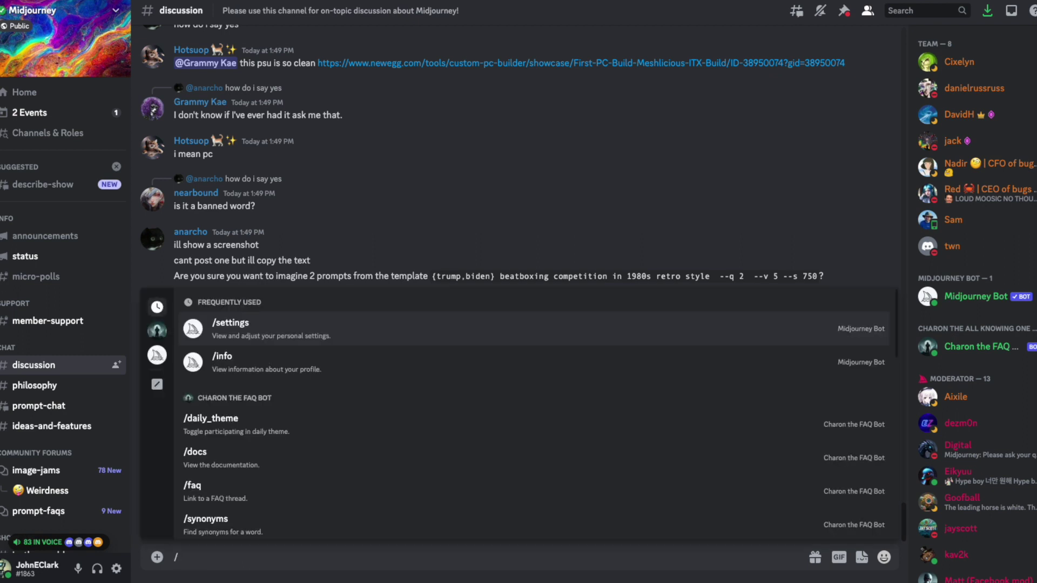
pyautogui.write('msg')
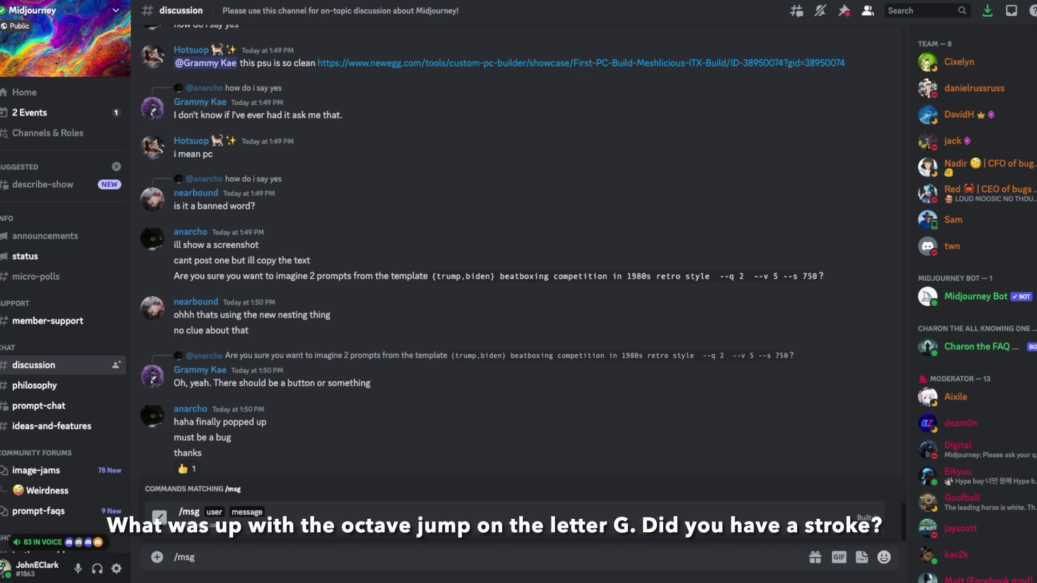
pyautogui.press('Tab')
pyautogui.write('m')
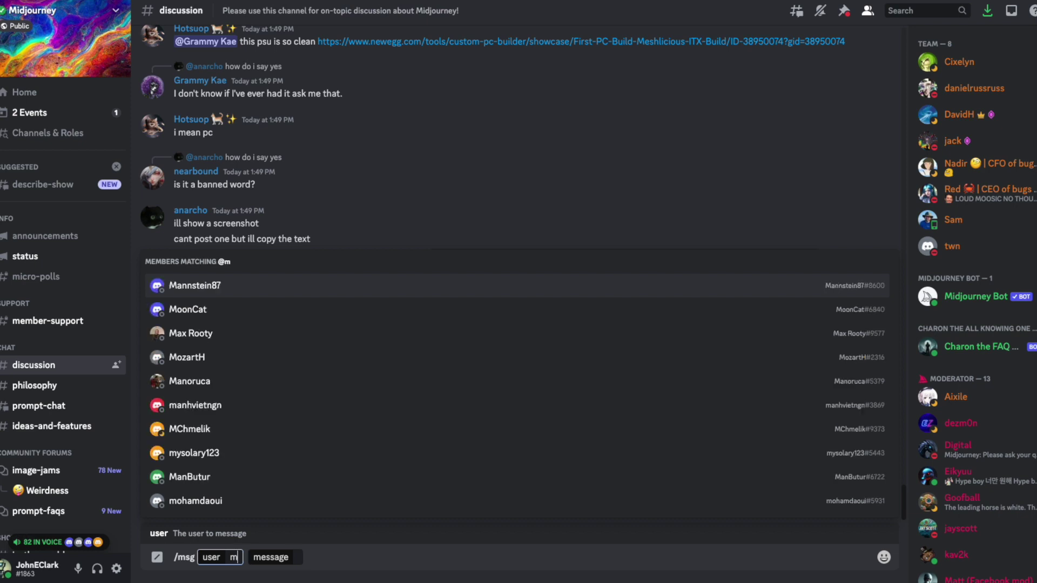
pyautogui.write('id')
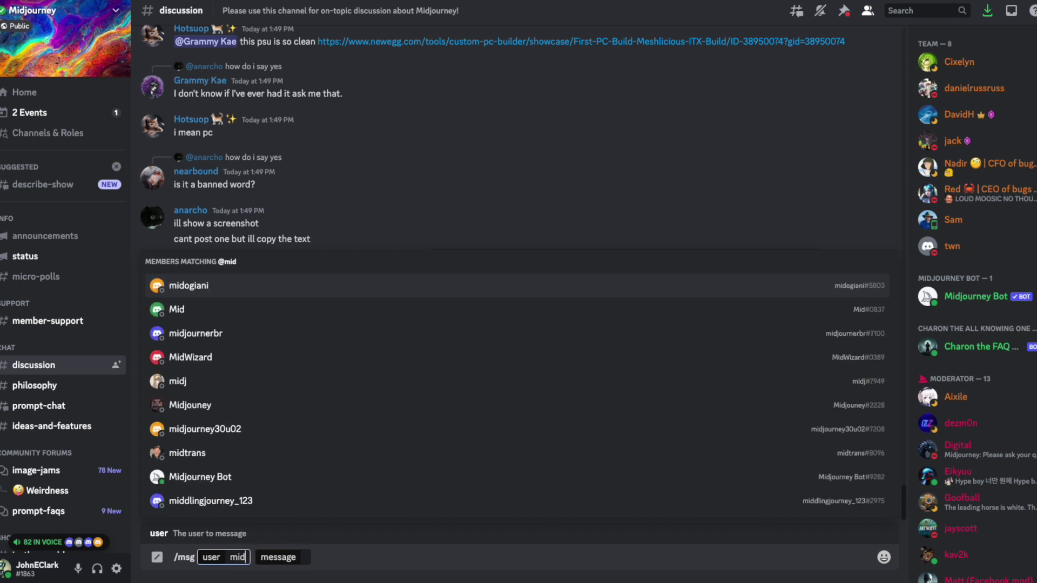
pyautogui.click(190, 481)
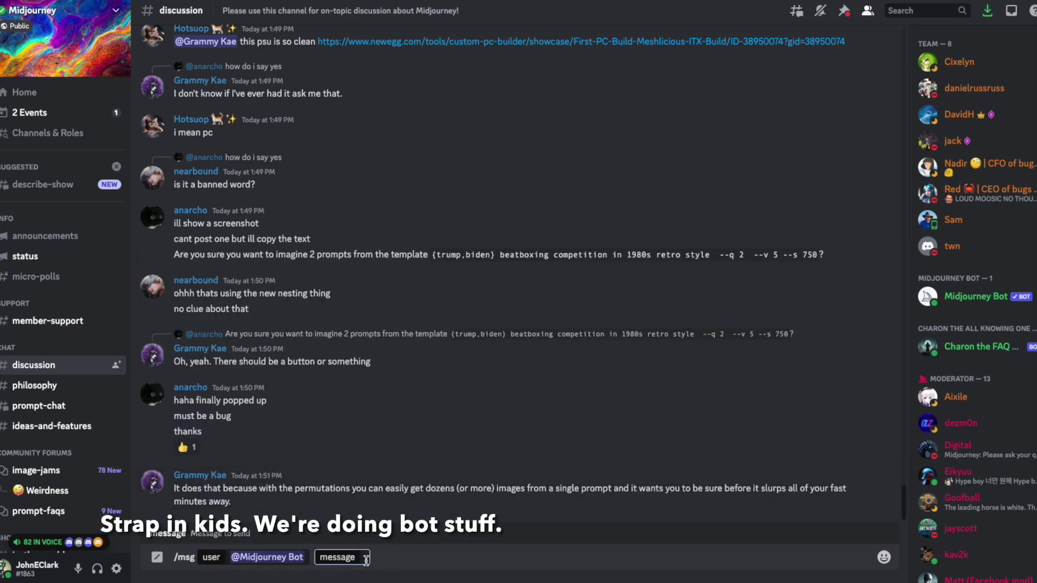
pyautogui.write('hello')
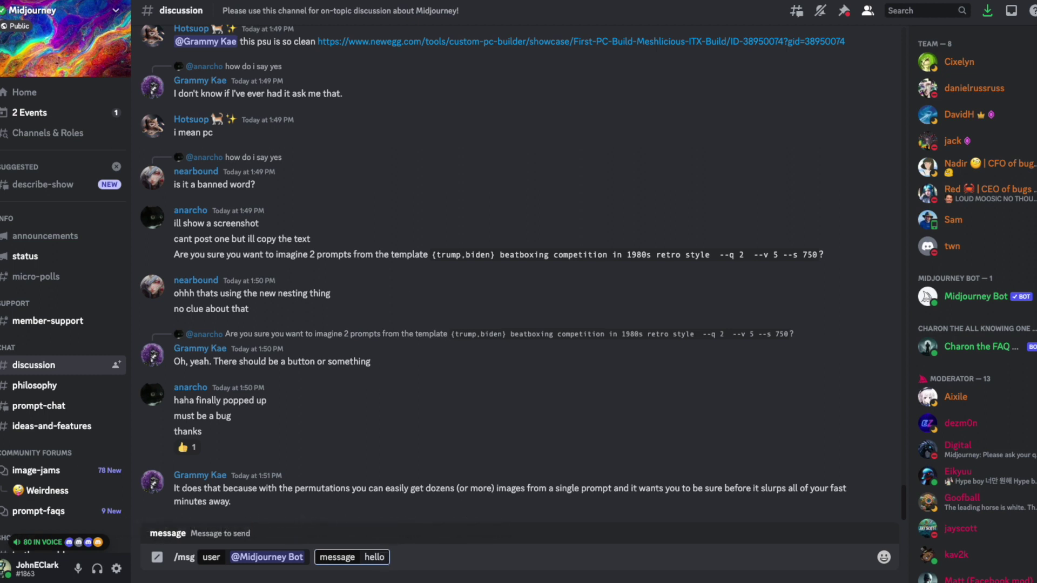
pyautogui.press('Return')
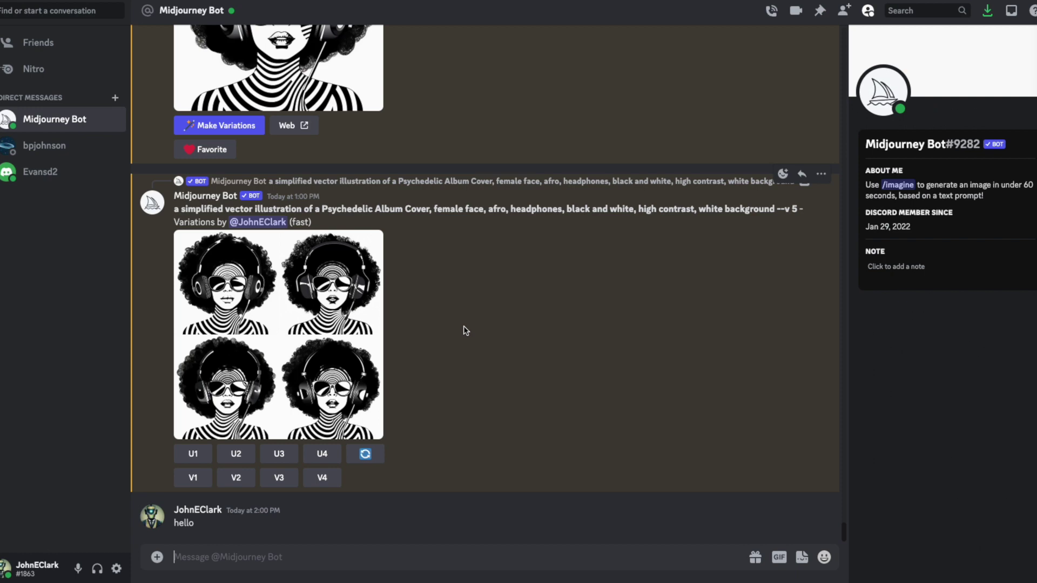
# Submit /imagine with the prompt 'a sugar skull' to the Midjourney Bot.
pyautogui.write('/')
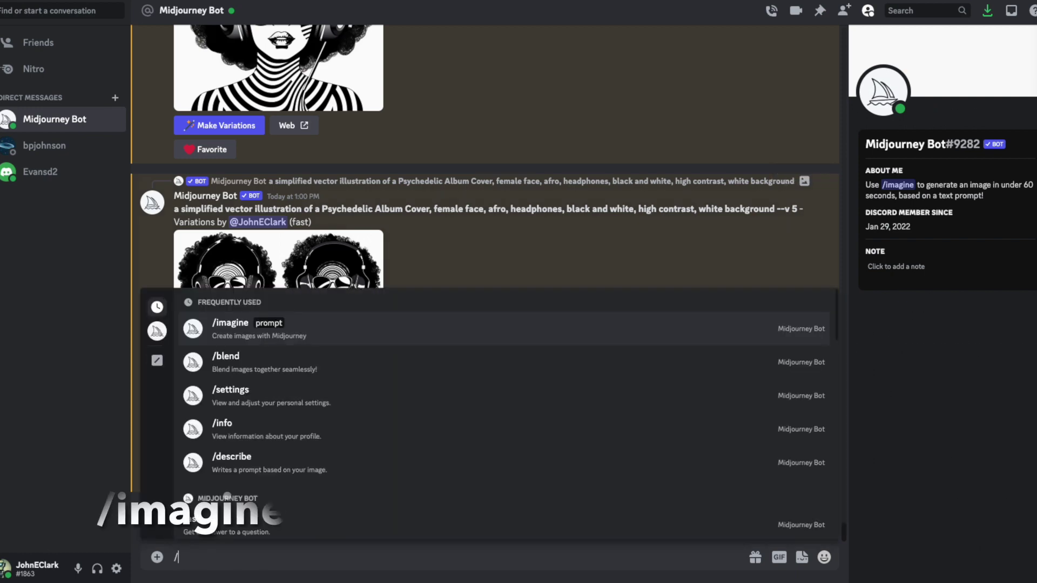
pyautogui.write('imag')
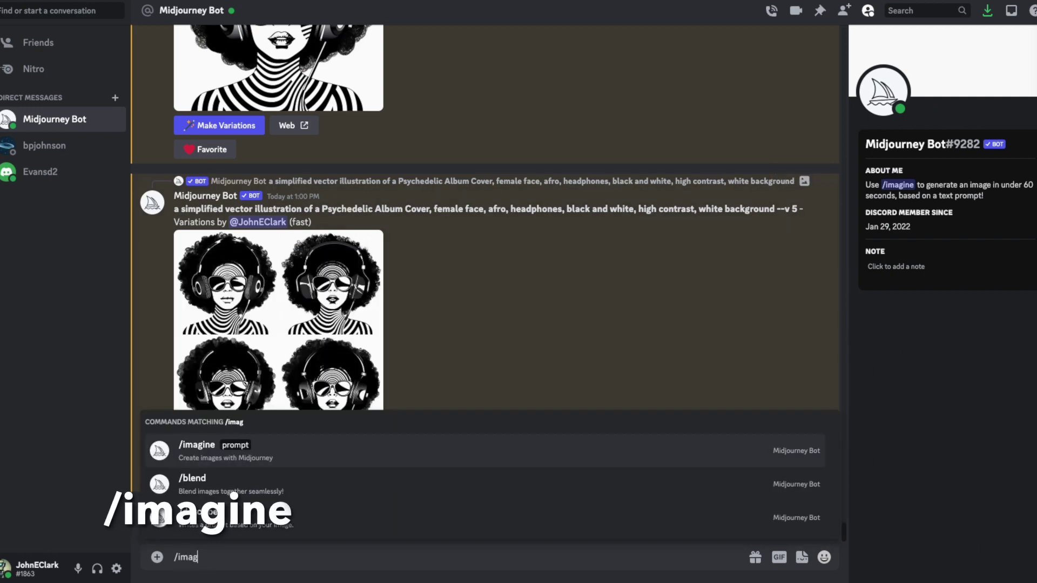
pyautogui.write('ine')
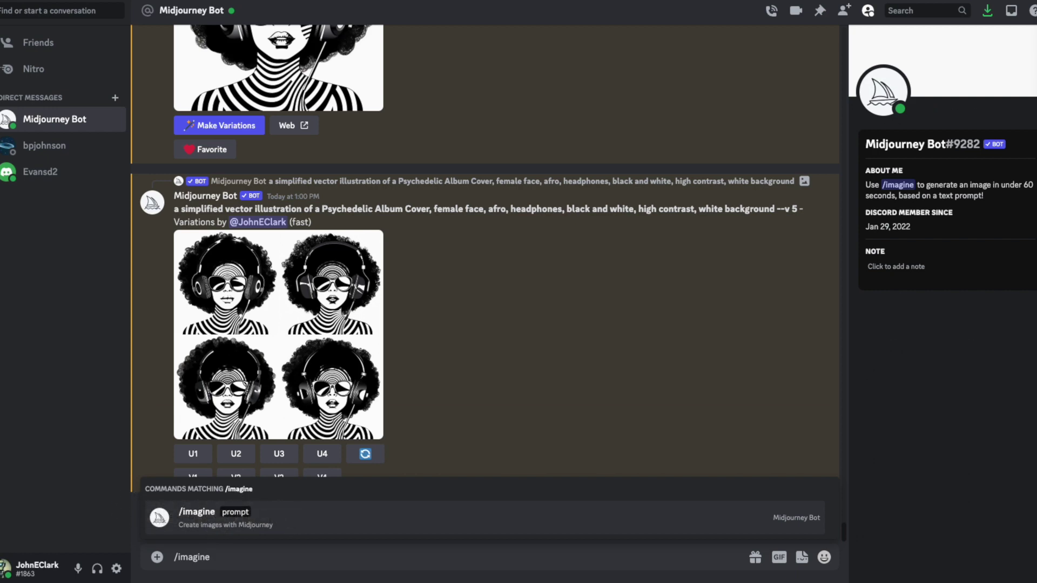
pyautogui.press('Tab')
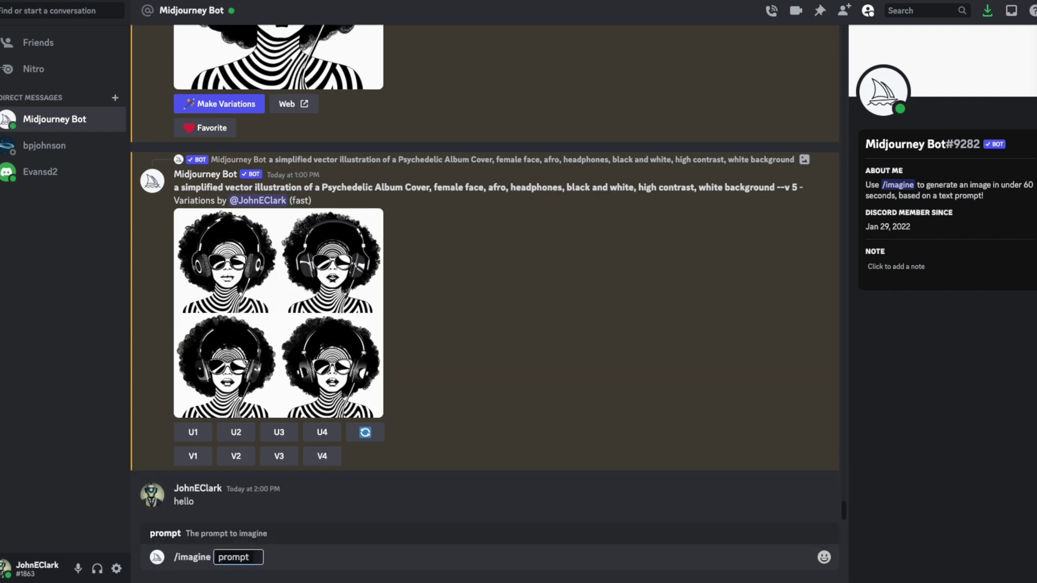
pyautogui.write('a sugar sku')
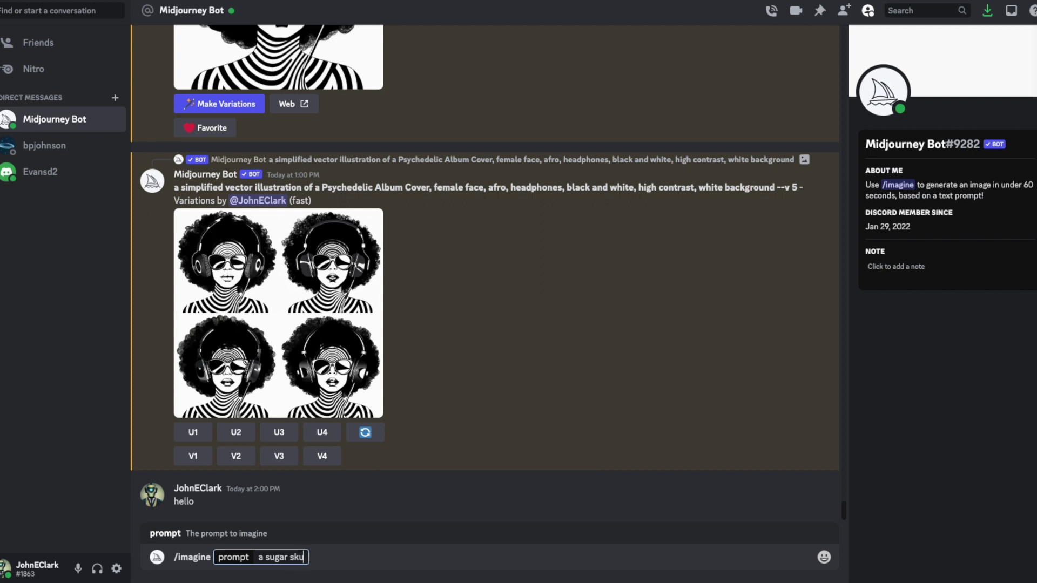
pyautogui.write('ll')
pyautogui.press('Return')
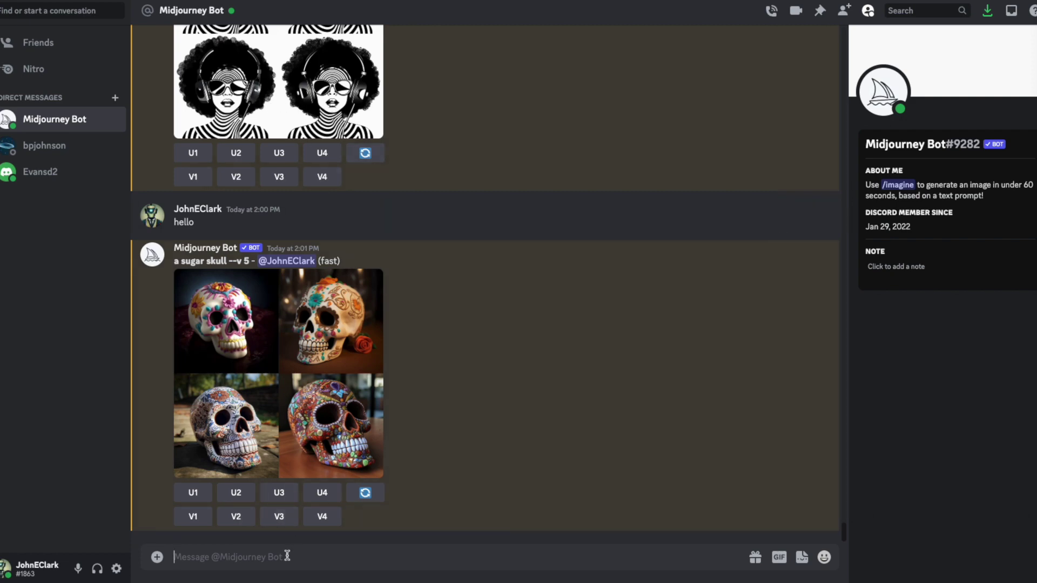
# Run /imagine with 'a simplified vector illustration of a sugar skull, black and white, white background'.
pyautogui.write('/')
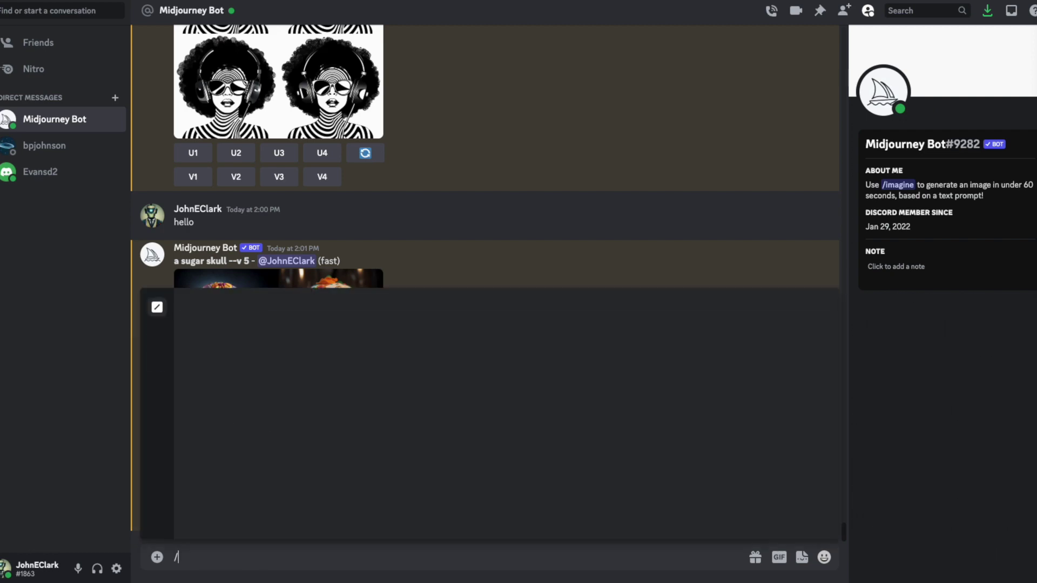
pyautogui.write('imagine')
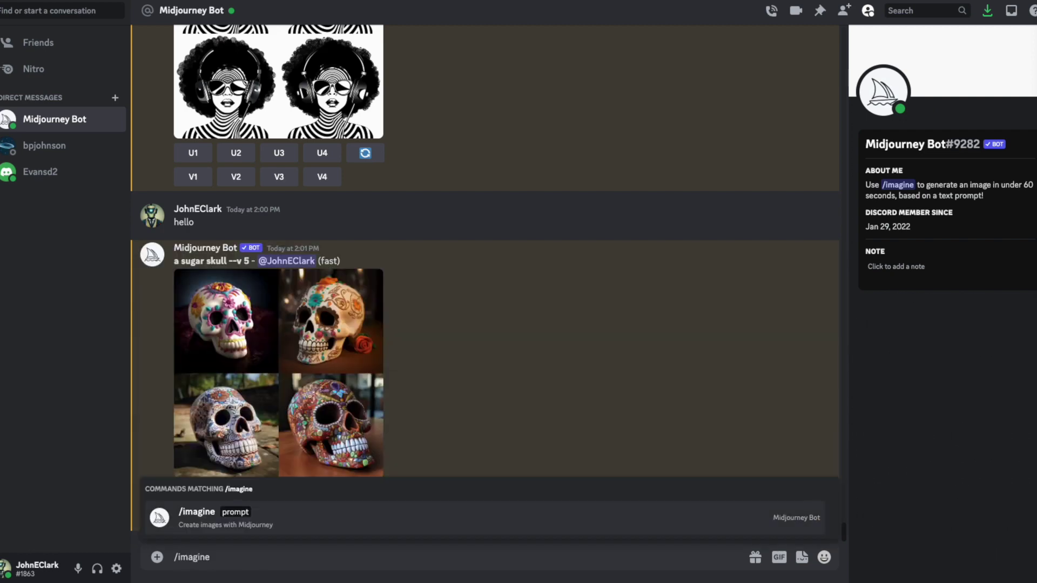
pyautogui.press('Return')
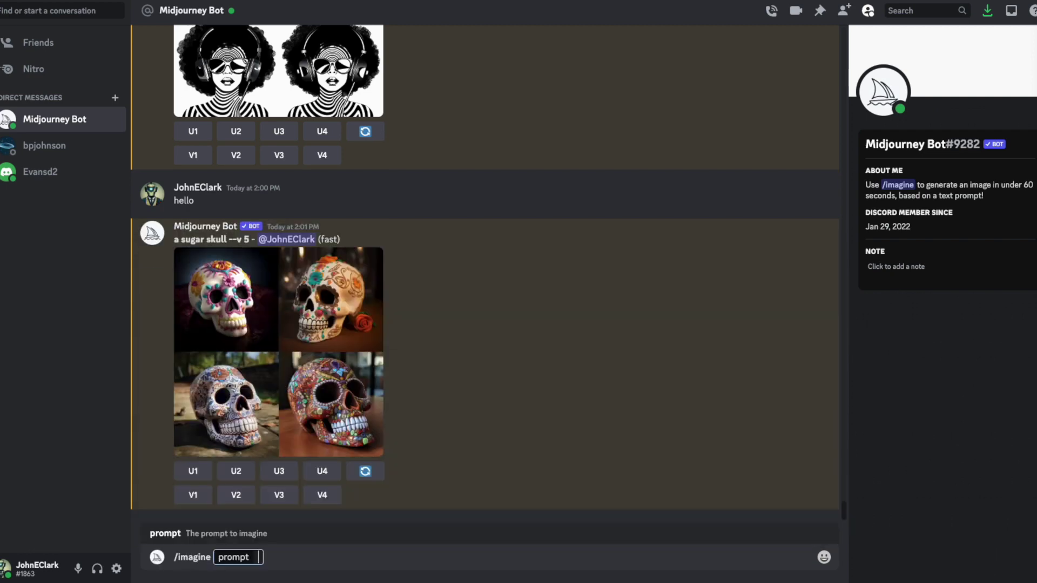
pyautogui.write('a simplifi')
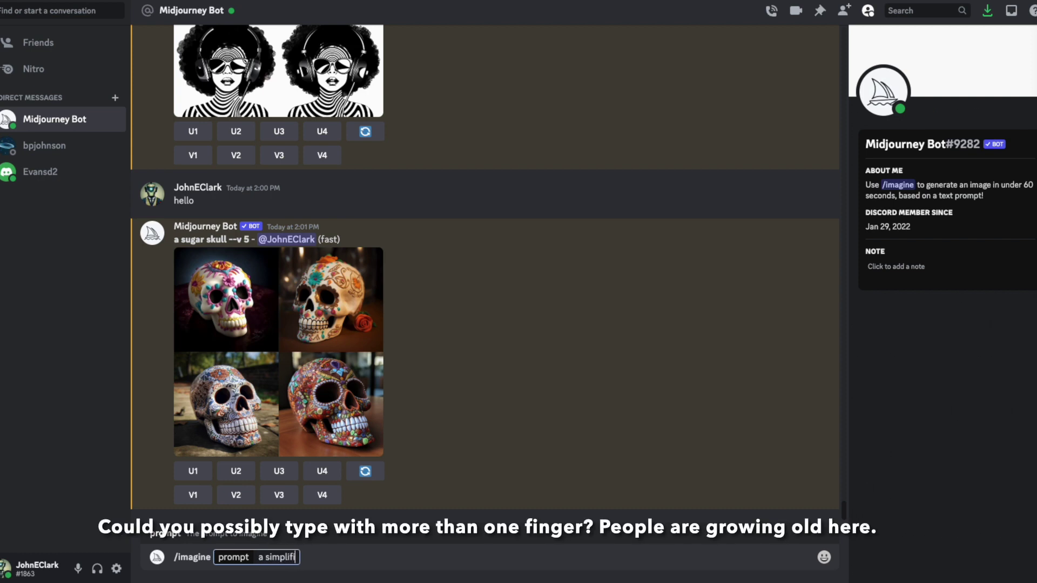
pyautogui.write('ed vect')
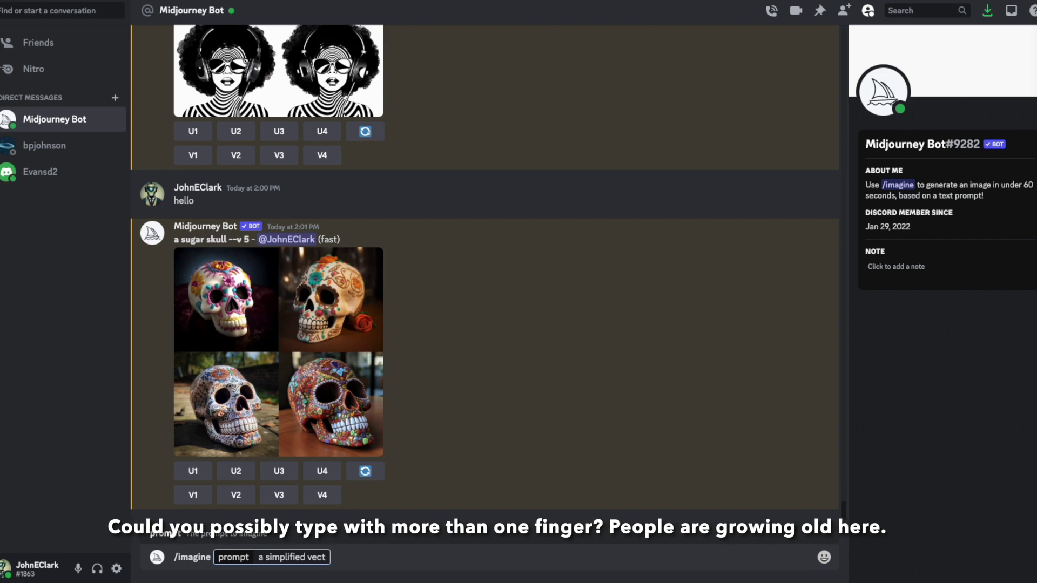
pyautogui.write('or i')
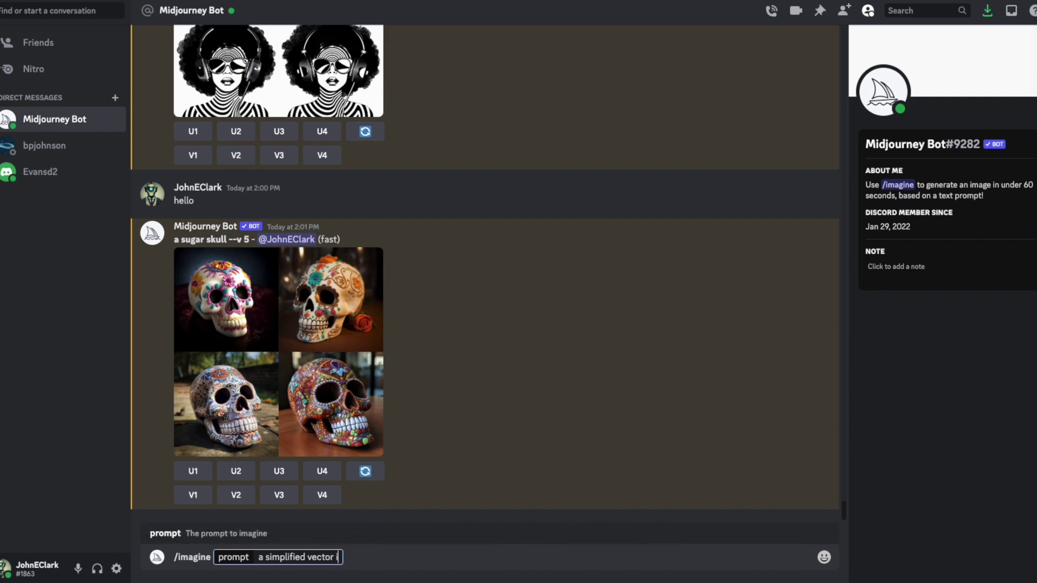
pyautogui.write('llustratio')
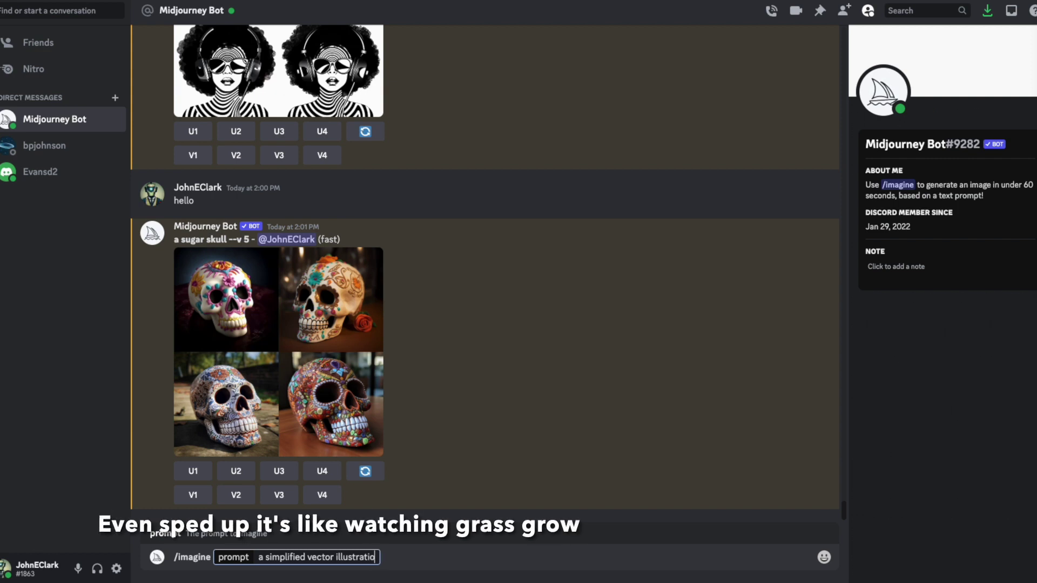
pyautogui.write('n of a sugar')
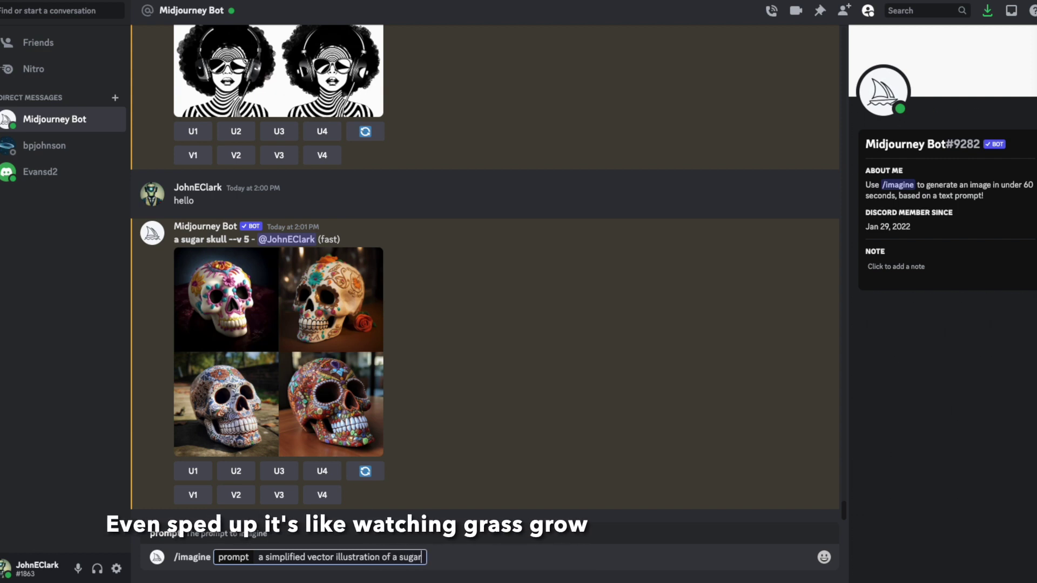
pyautogui.write(' skull')
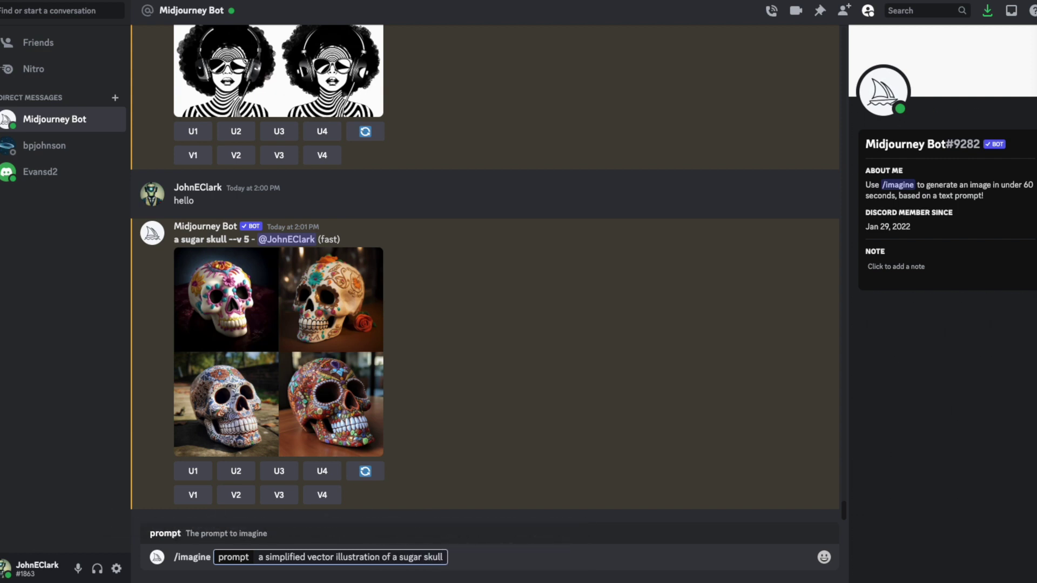
pyautogui.write(',')
pyautogui.write('black and whi')
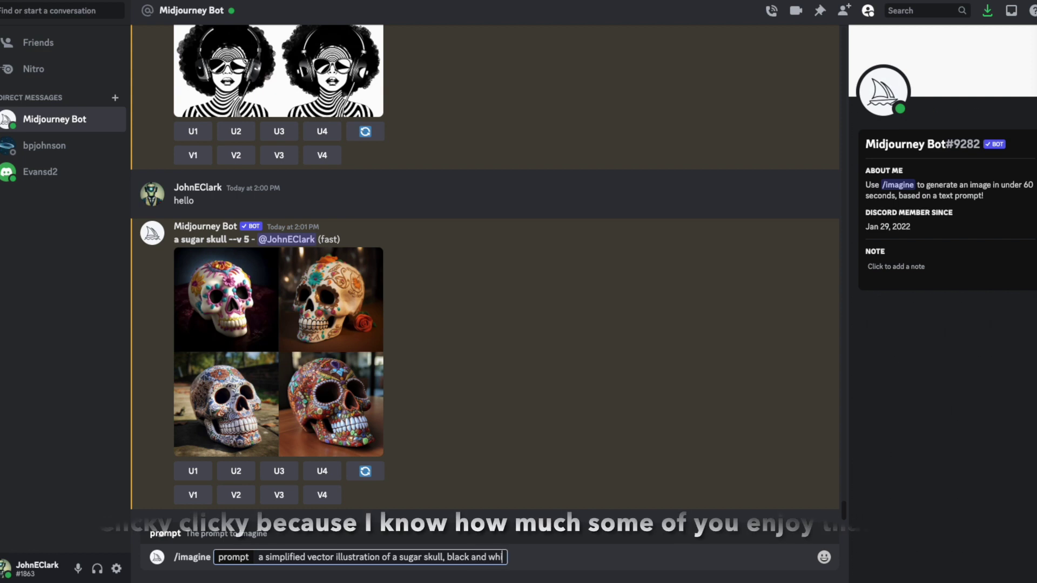
pyautogui.write('te')
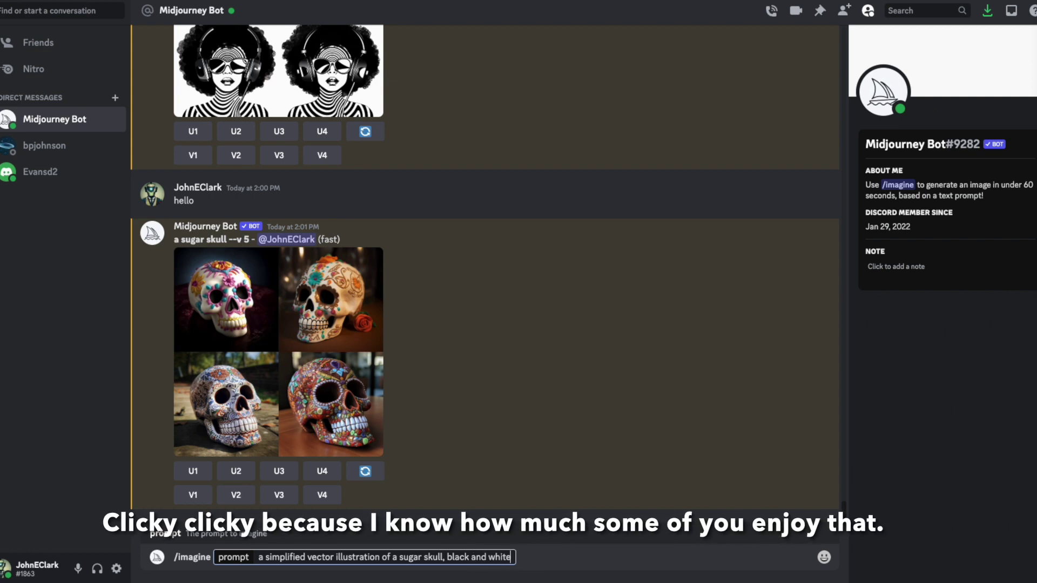
pyautogui.write(', wh')
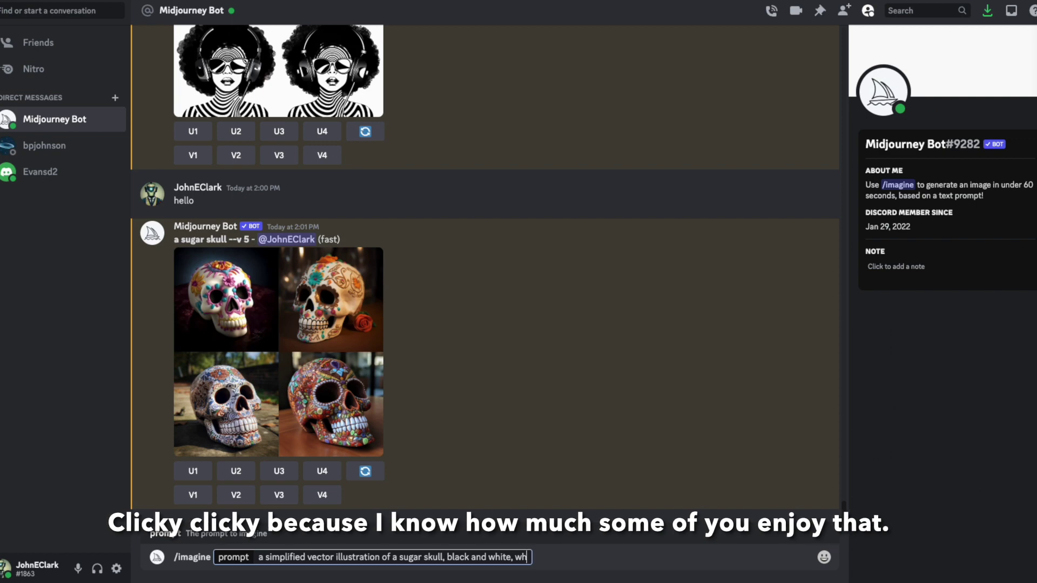
pyautogui.write('ite')
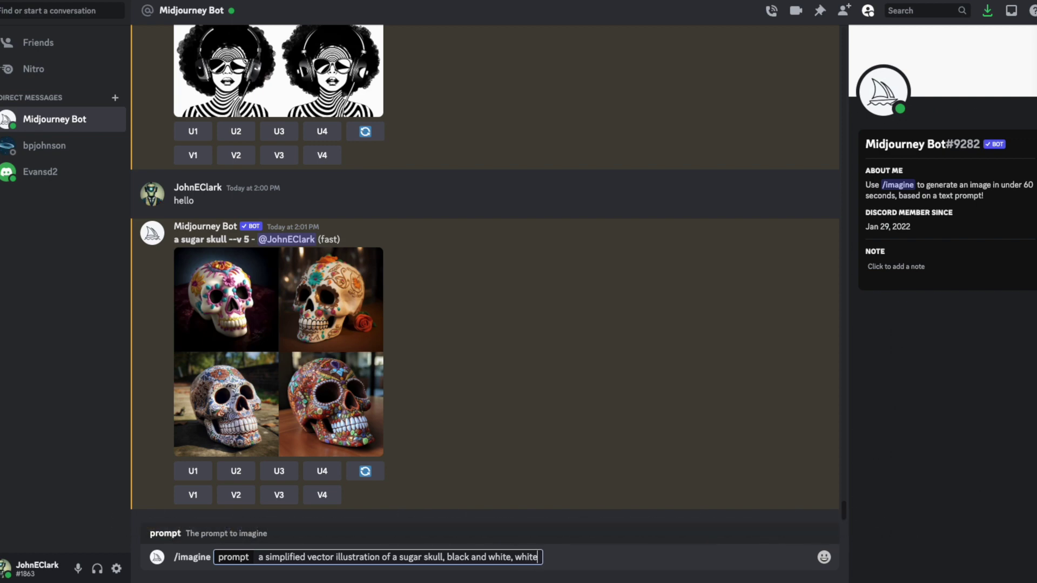
pyautogui.write(' backgroun')
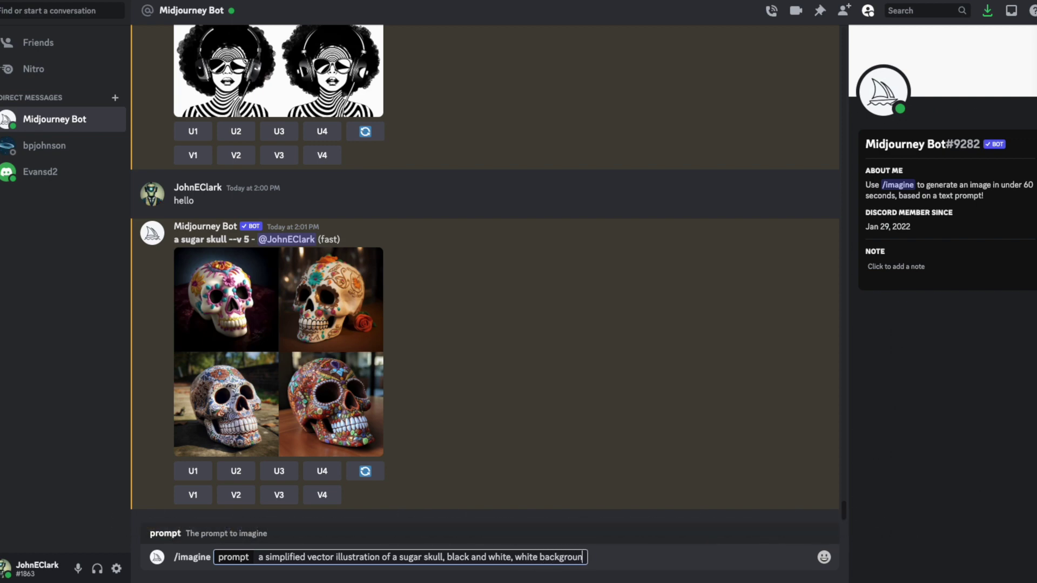
pyautogui.write('d')
pyautogui.press('Return')
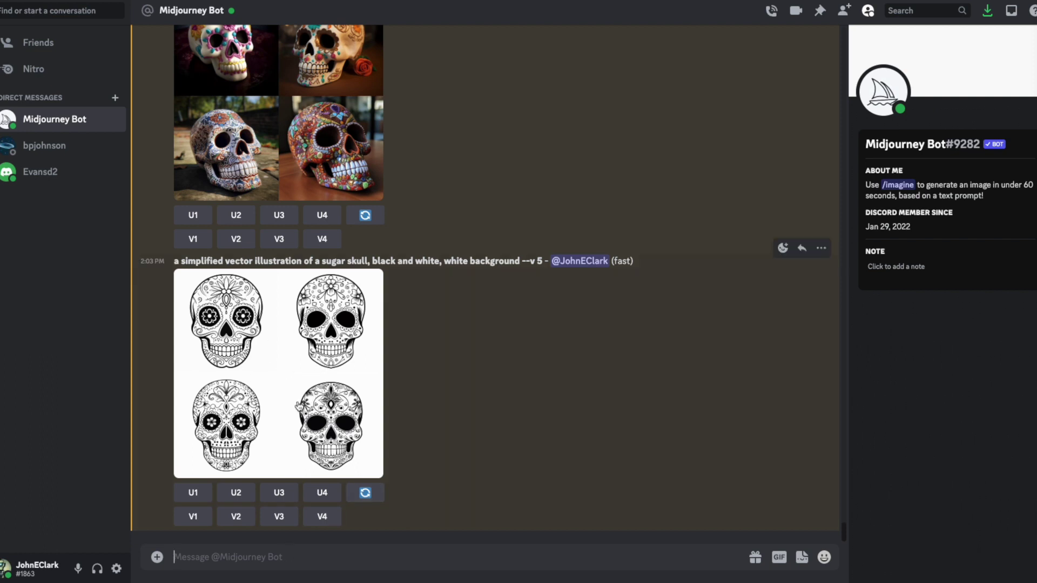
# Upscale the third sugar skull with U3 and open it on the Midjourney website.
pyautogui.click(299, 406)
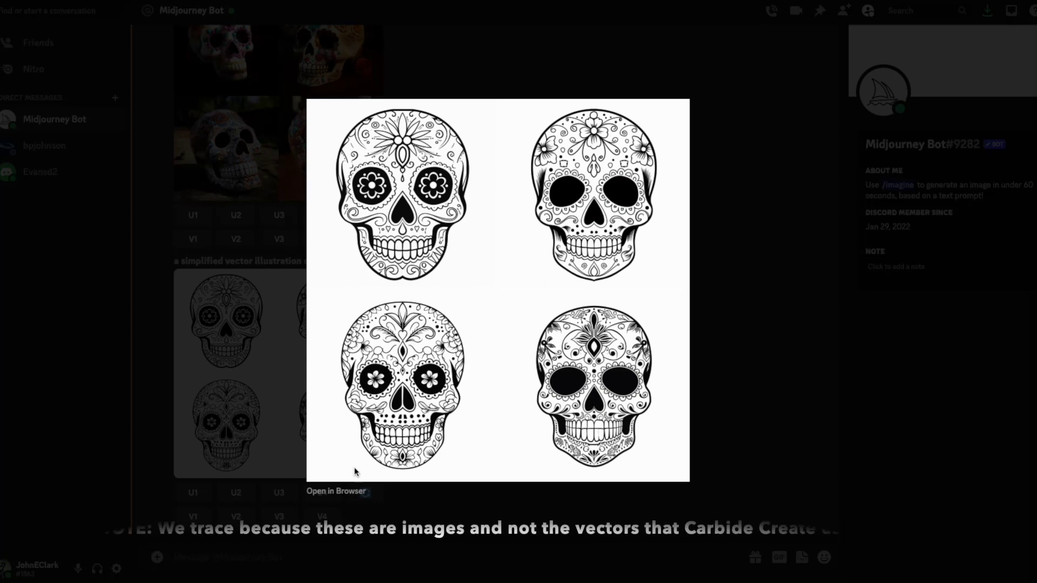
pyautogui.click(465, 504)
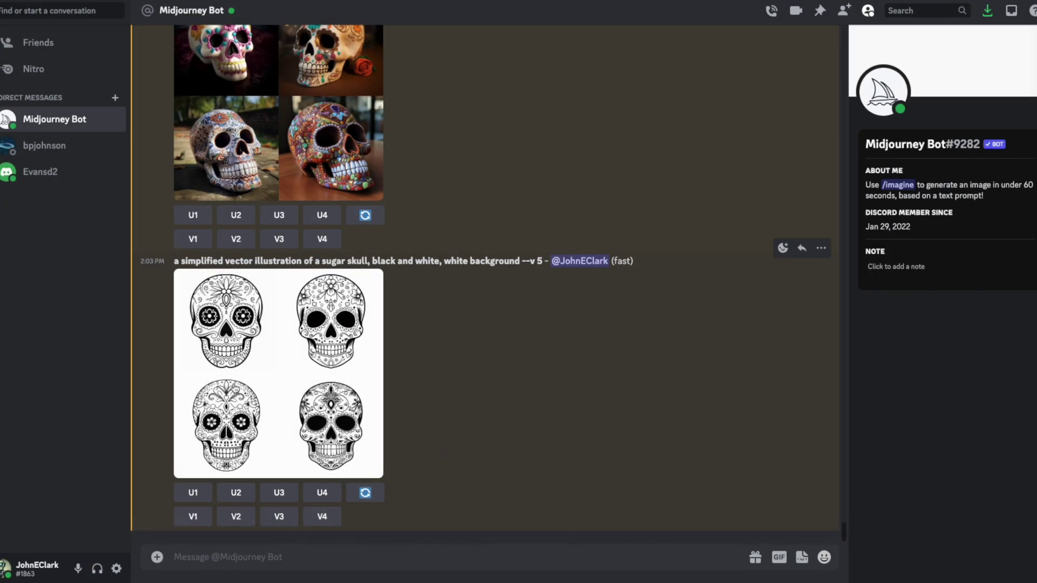
pyautogui.click(278, 493)
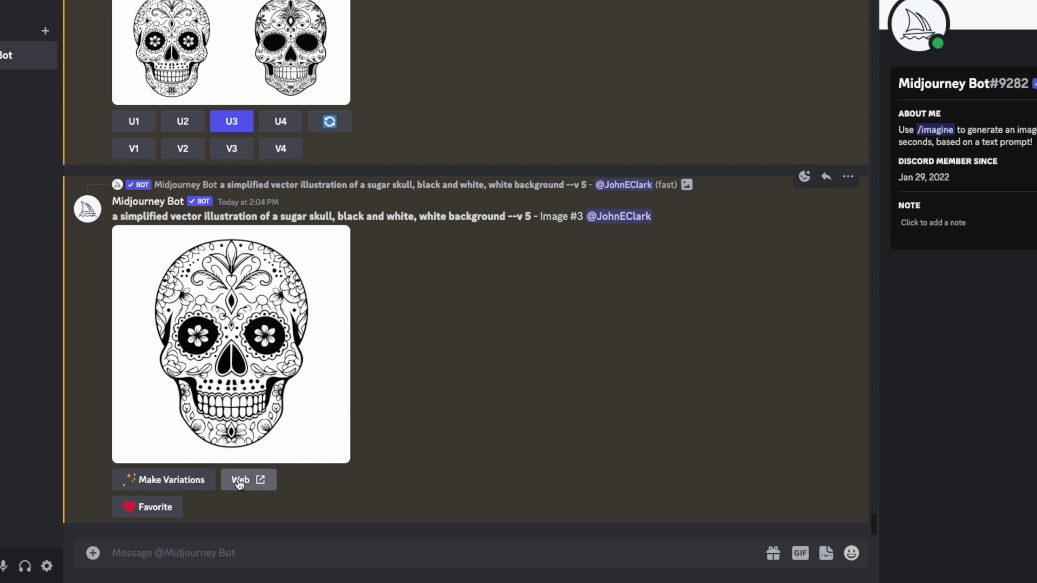
pyautogui.click(259, 482)
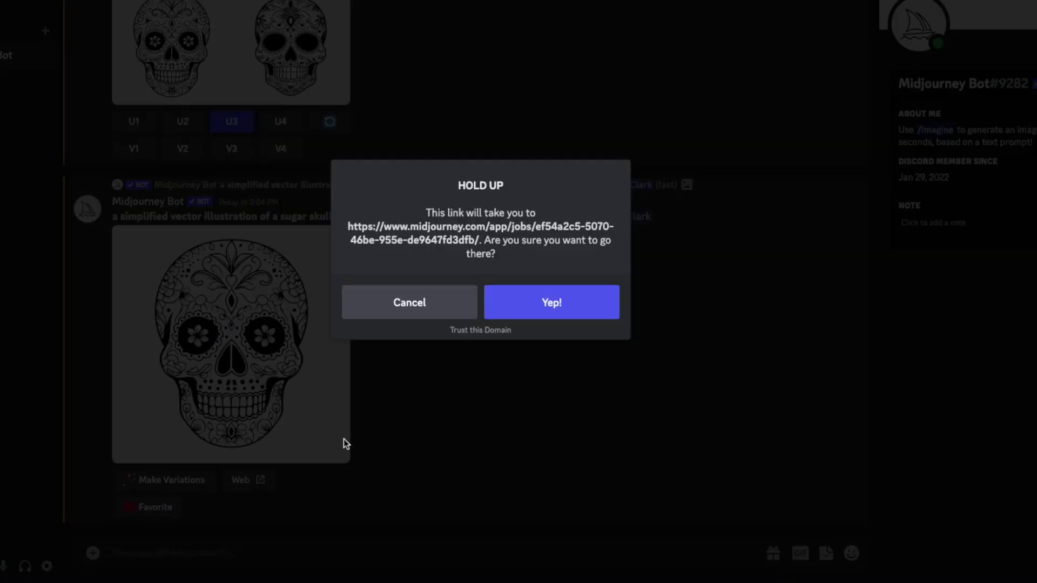
pyautogui.click(551, 301)
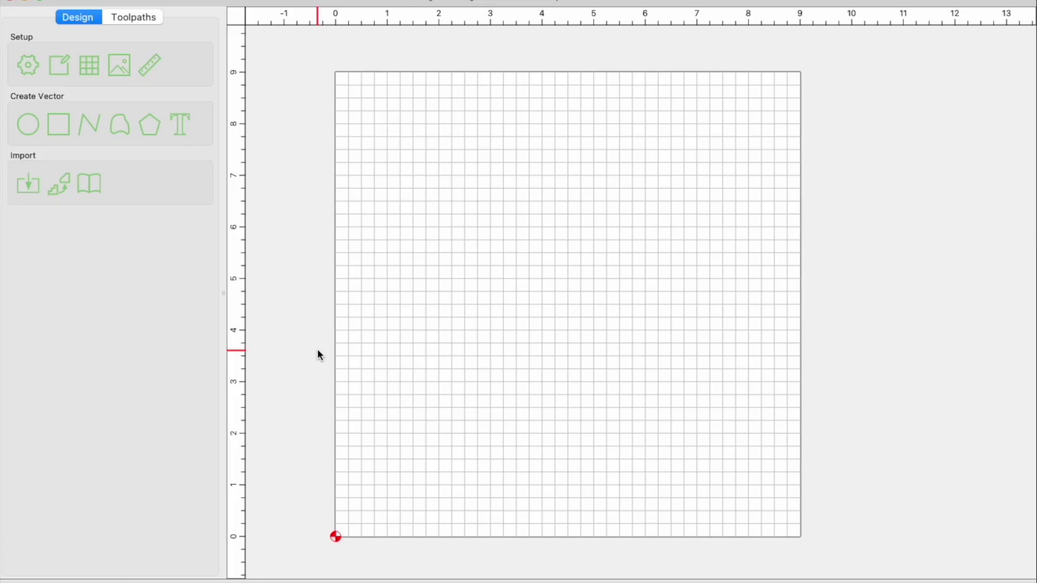
# Trace the sugar skull PNG from Downloads into vectors and place them on the canvas.
pyautogui.click(58, 187)
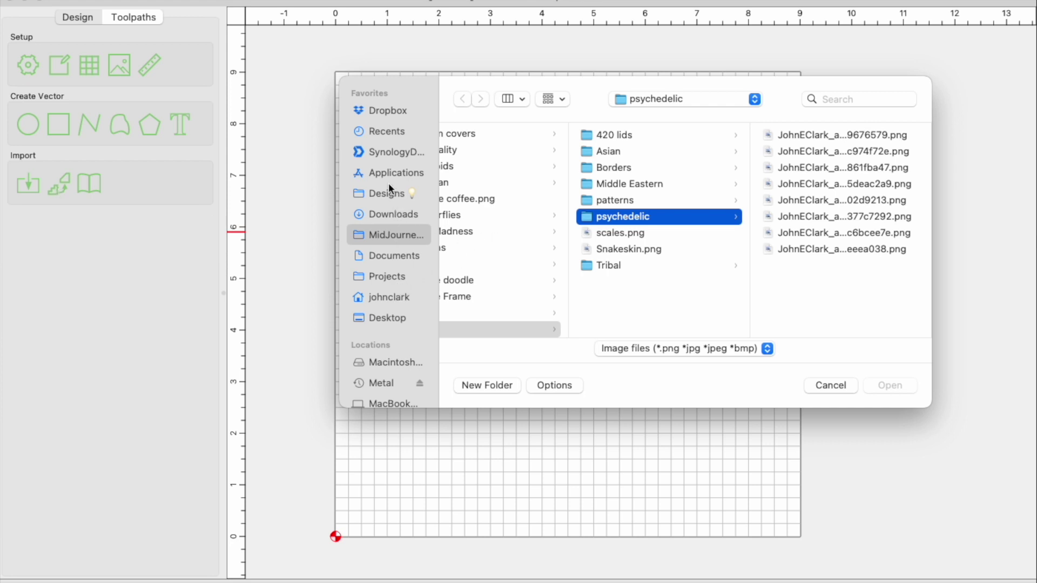
pyautogui.click(391, 209)
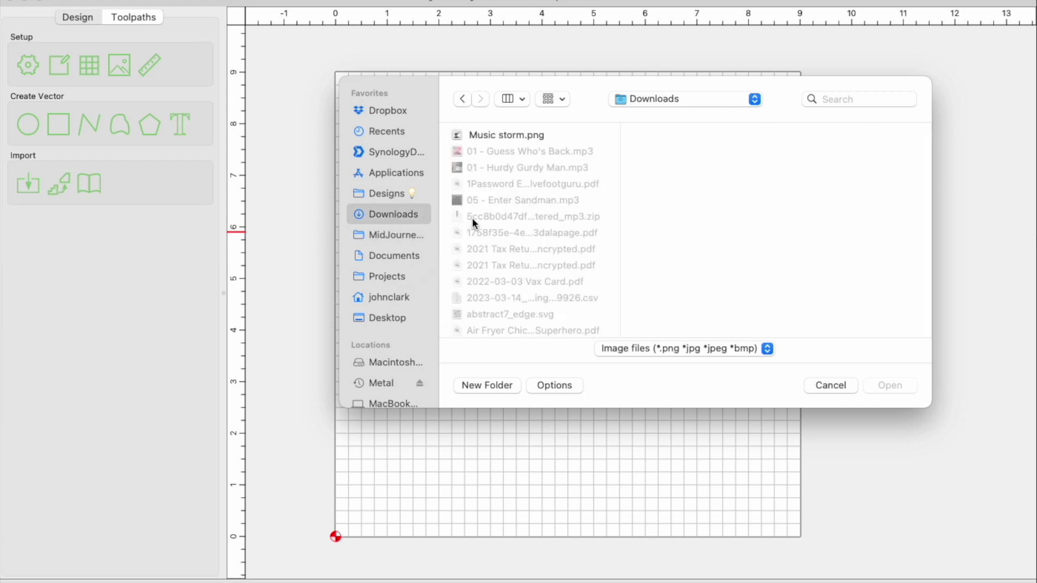
pyautogui.scroll(-10, 509, 226)
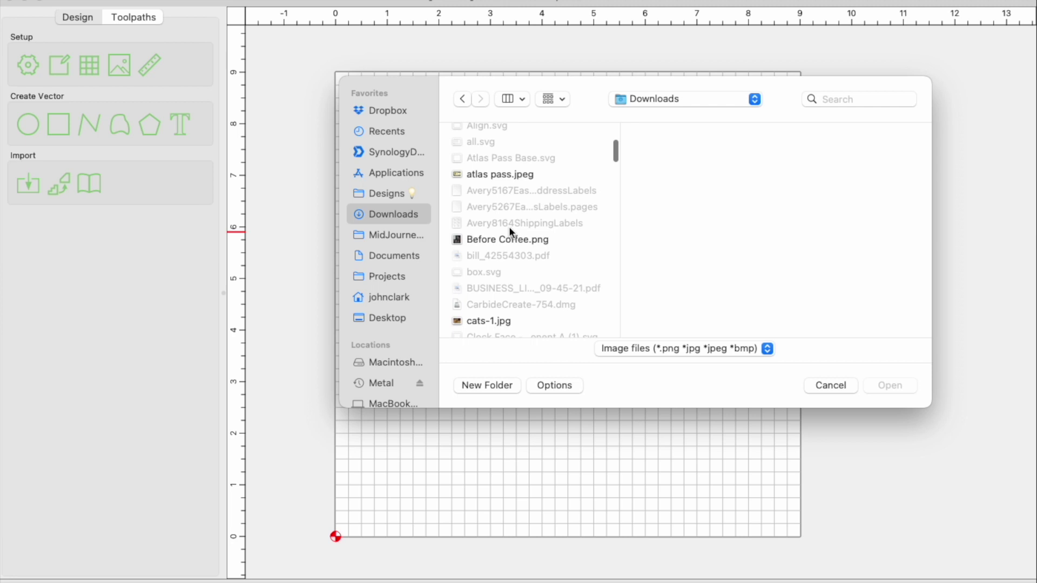
pyautogui.scroll(-10, 509, 226)
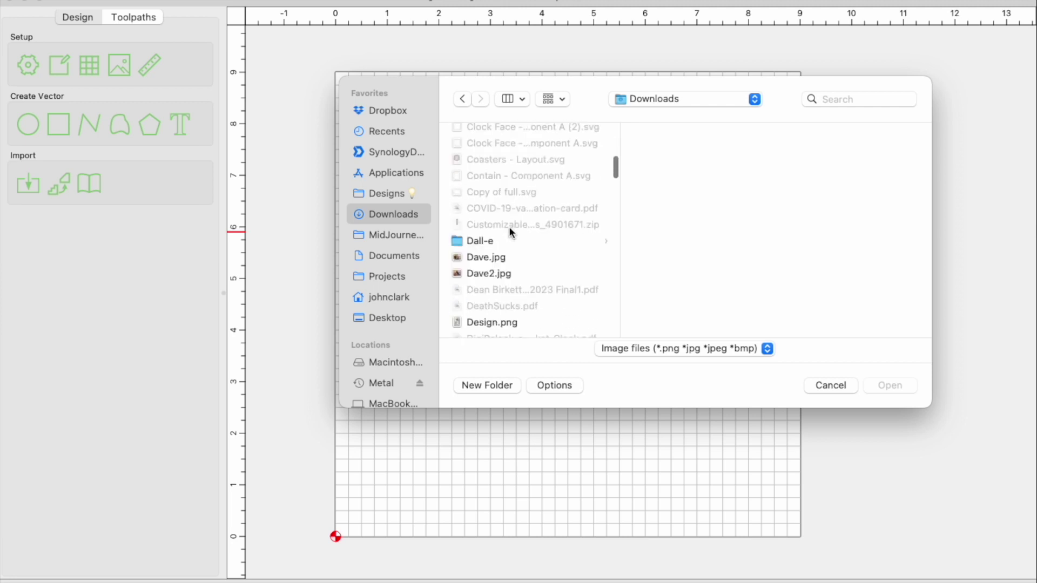
pyautogui.scroll(-10, 509, 226)
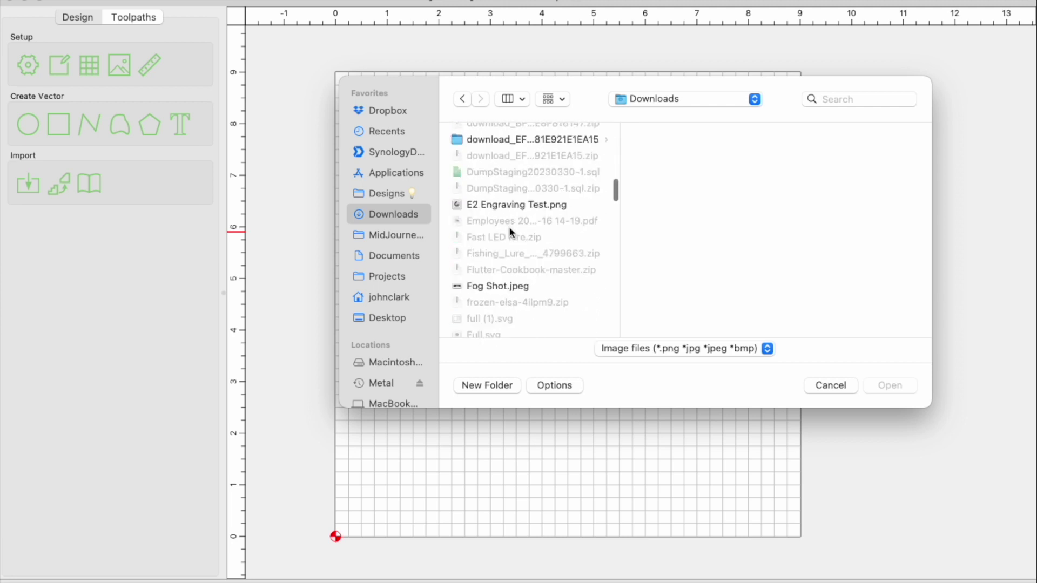
pyautogui.scroll(-3, 510, 229)
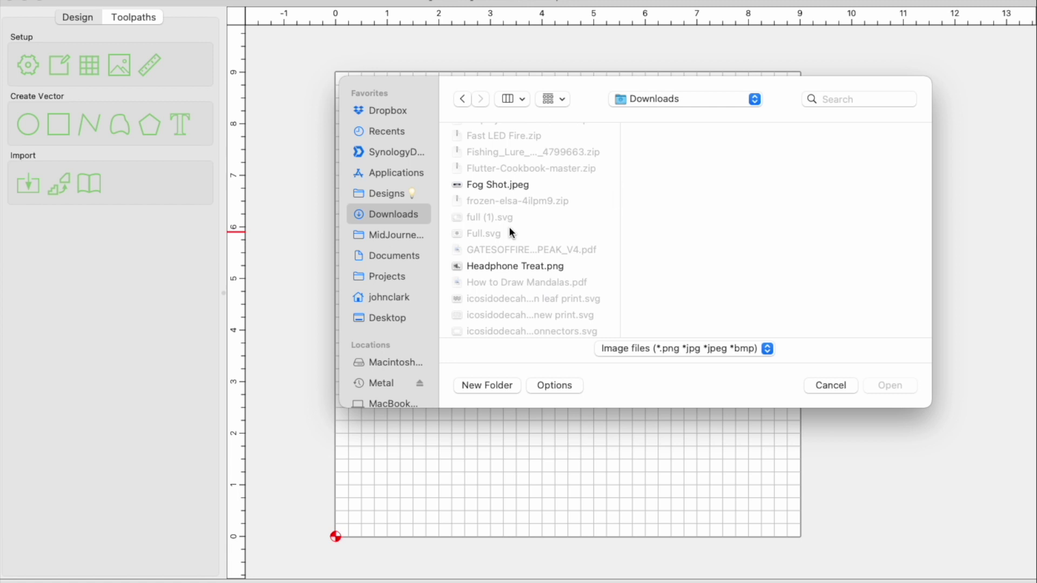
pyautogui.scroll(-10, 510, 230)
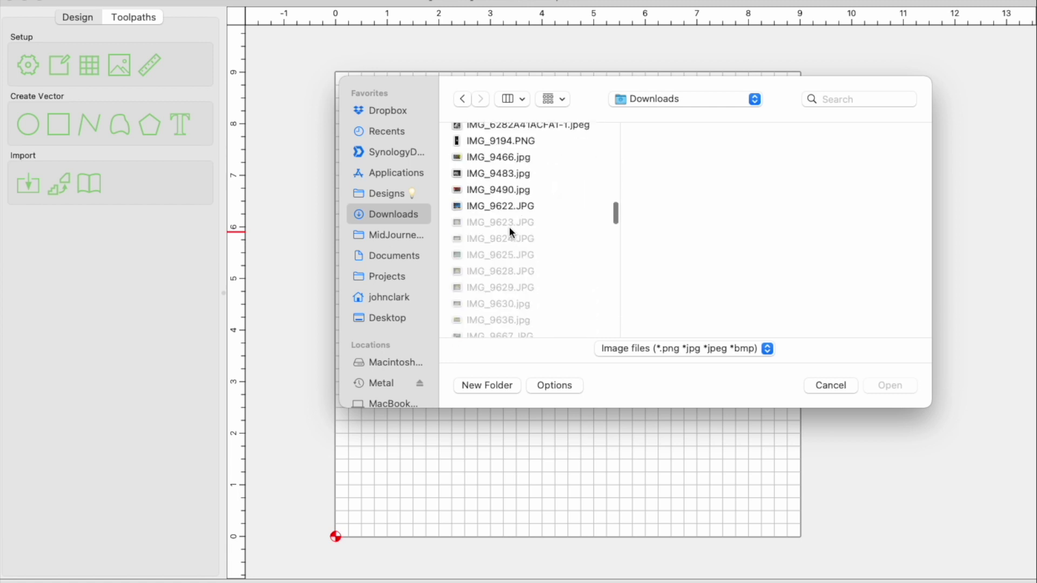
pyautogui.scroll(-8, 509, 225)
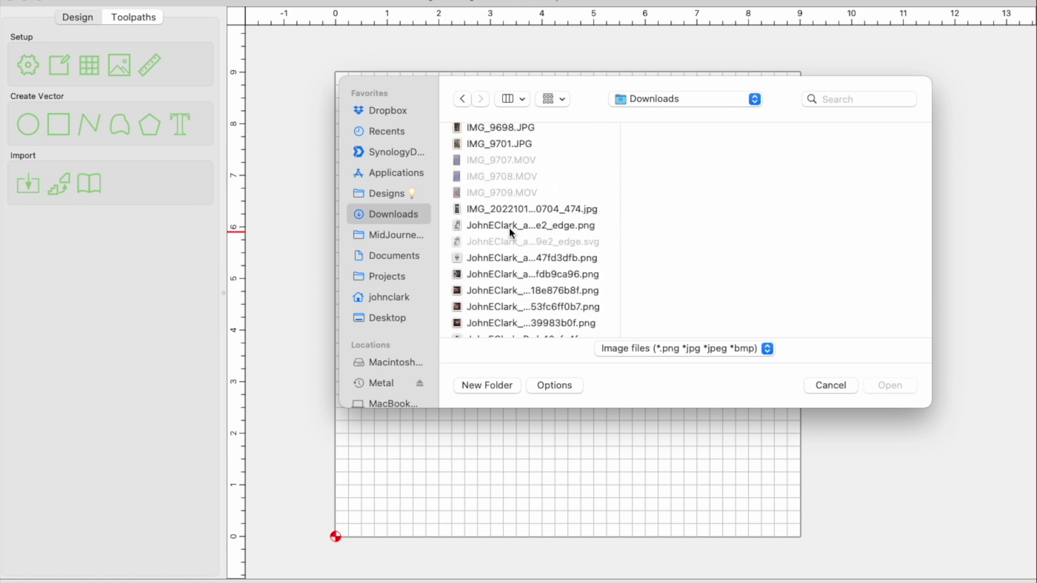
pyautogui.click(501, 258)
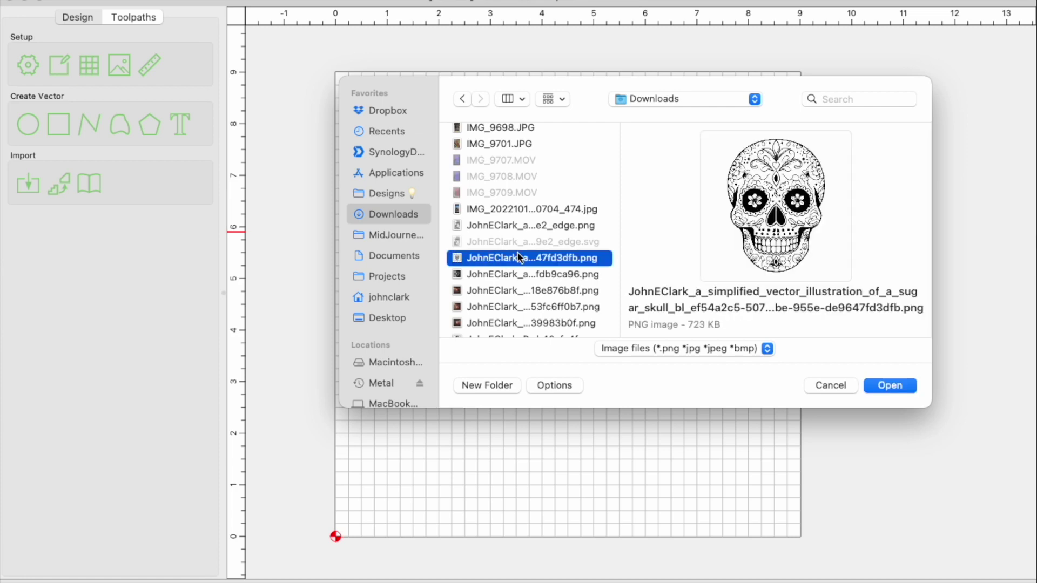
pyautogui.doubleClick(474, 258)
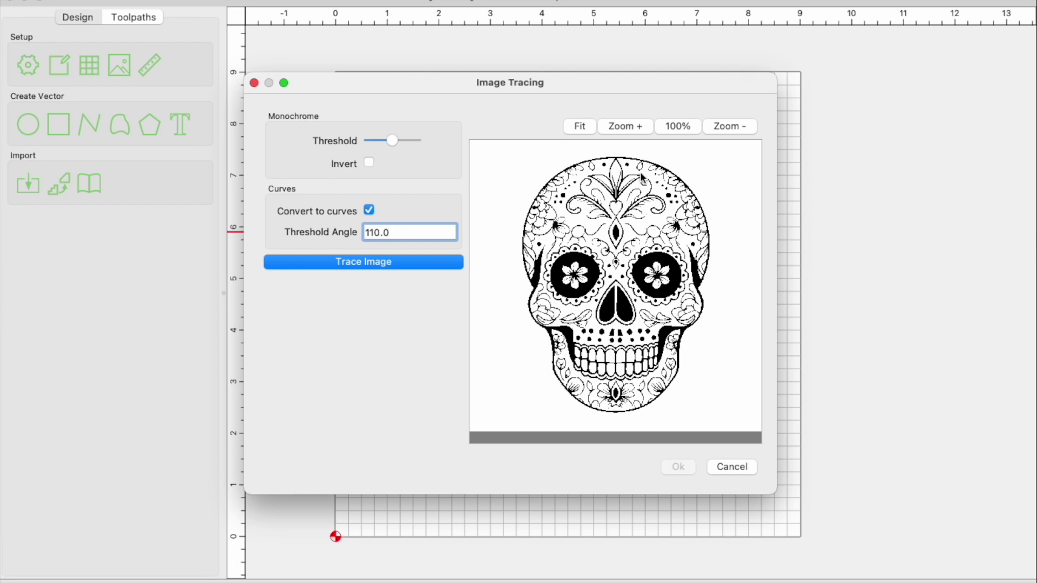
pyautogui.click(349, 261)
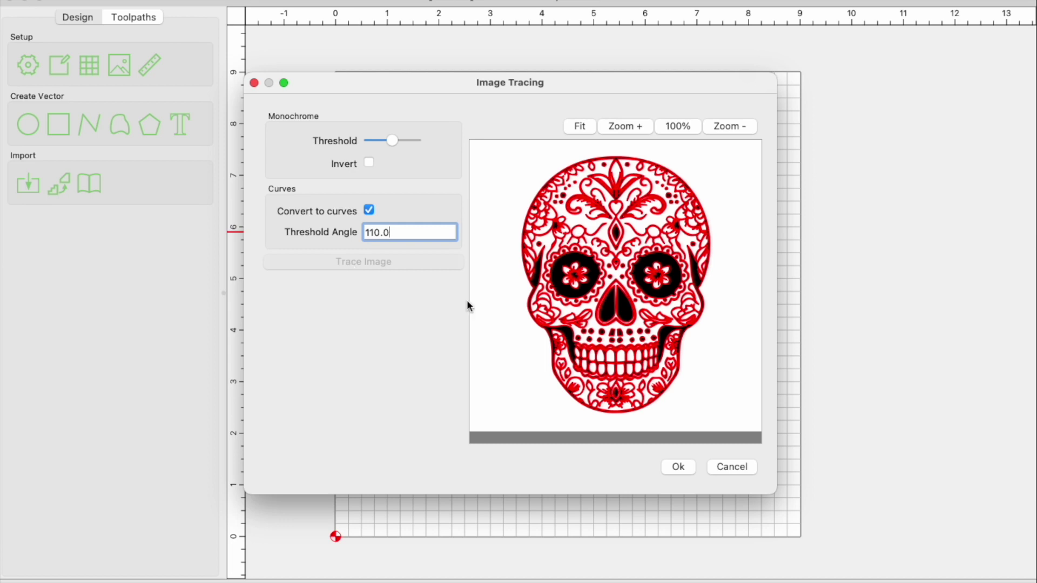
pyautogui.click(679, 467)
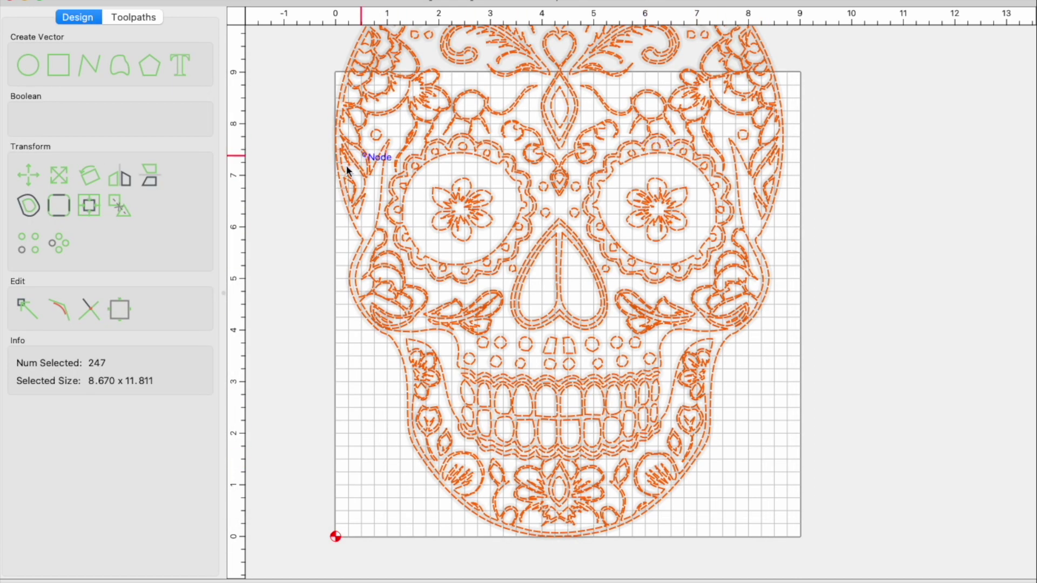
# Scale the traced skull proportionally to a height of 8.75.
pyautogui.click(326, 179)
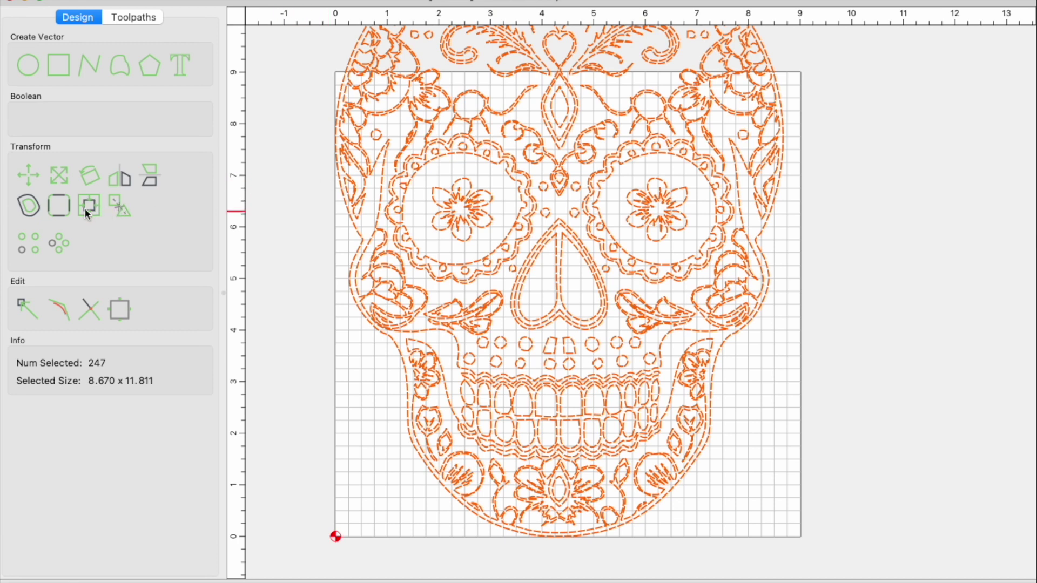
pyautogui.click(55, 178)
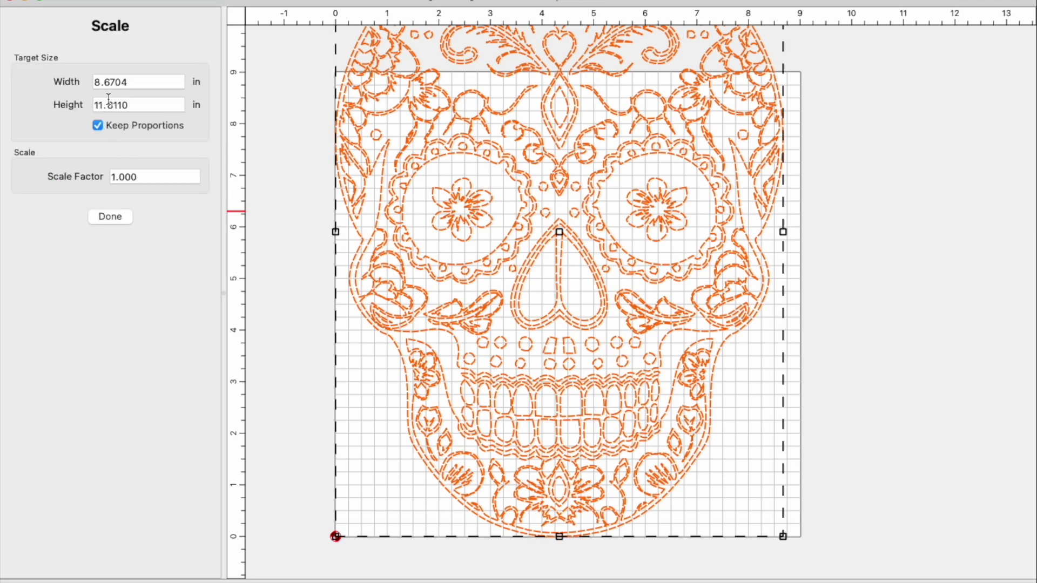
pyautogui.click(134, 103)
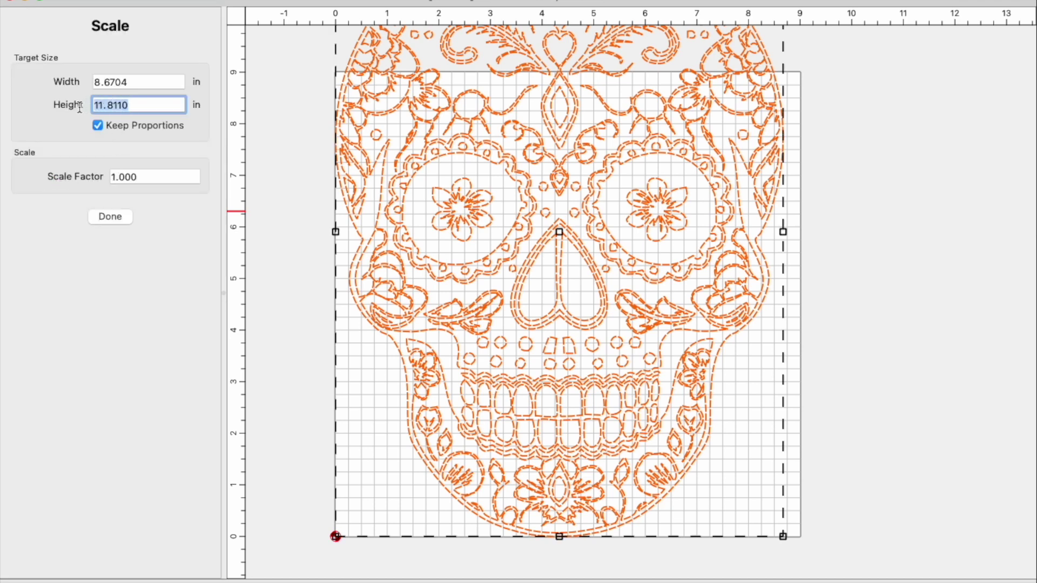
pyautogui.write('8.75')
pyautogui.click(138, 81)
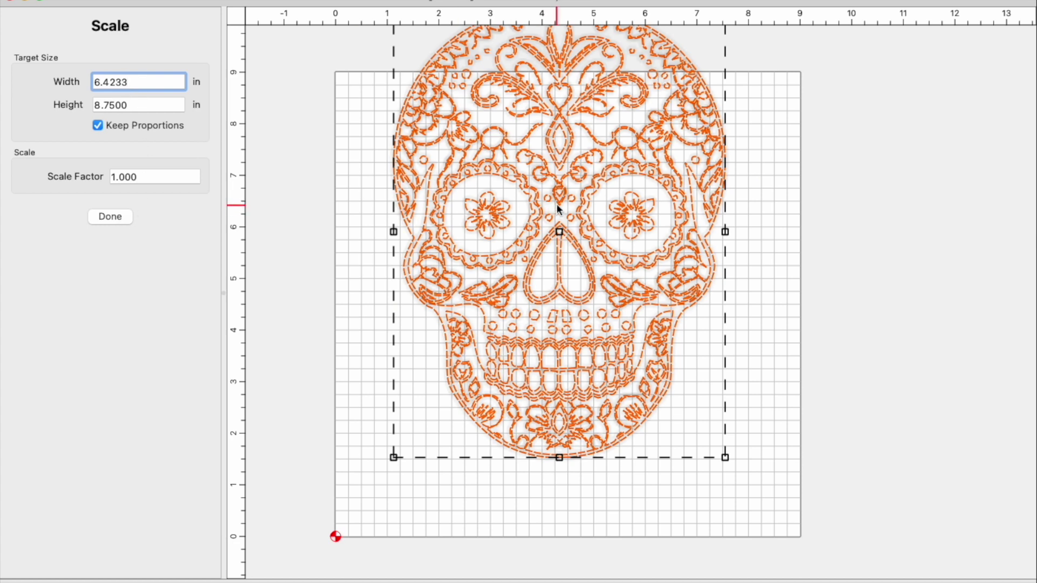
pyautogui.click(117, 218)
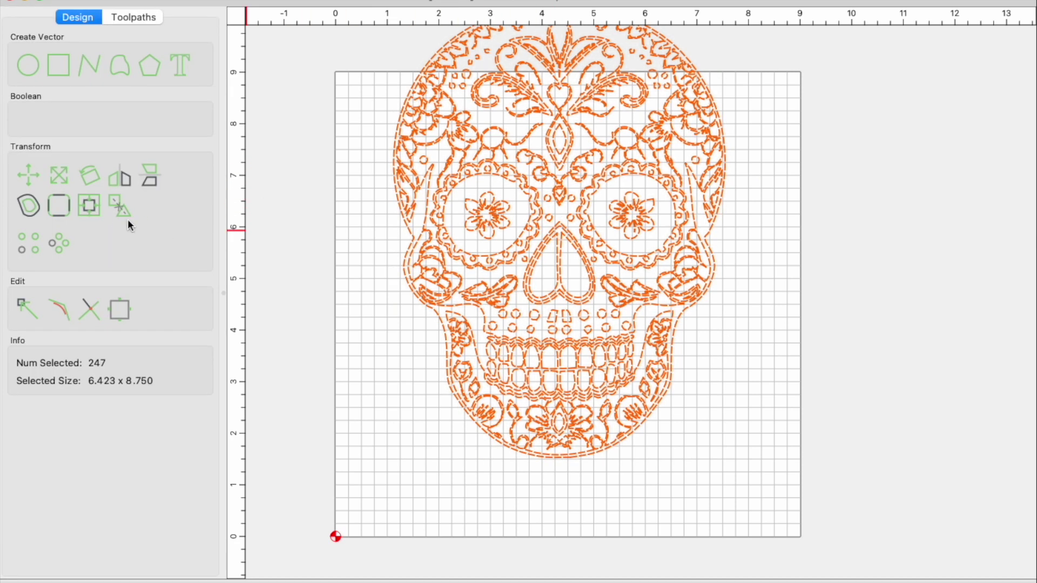
# Centre the skull on the stock, then select all its vectors.
pyautogui.click(90, 206)
pyautogui.click(69, 90)
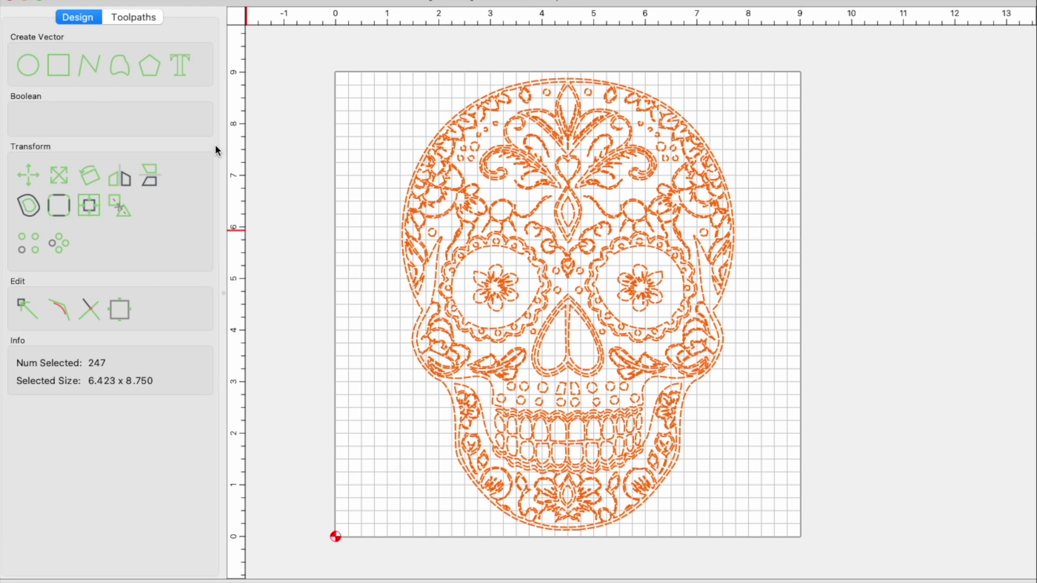
pyautogui.click(776, 473)
pyautogui.press('super+a')
# Load the headphones woman PNG from the psychedelic folder into the Image Tracing dialog.
pyautogui.click(399, 374)
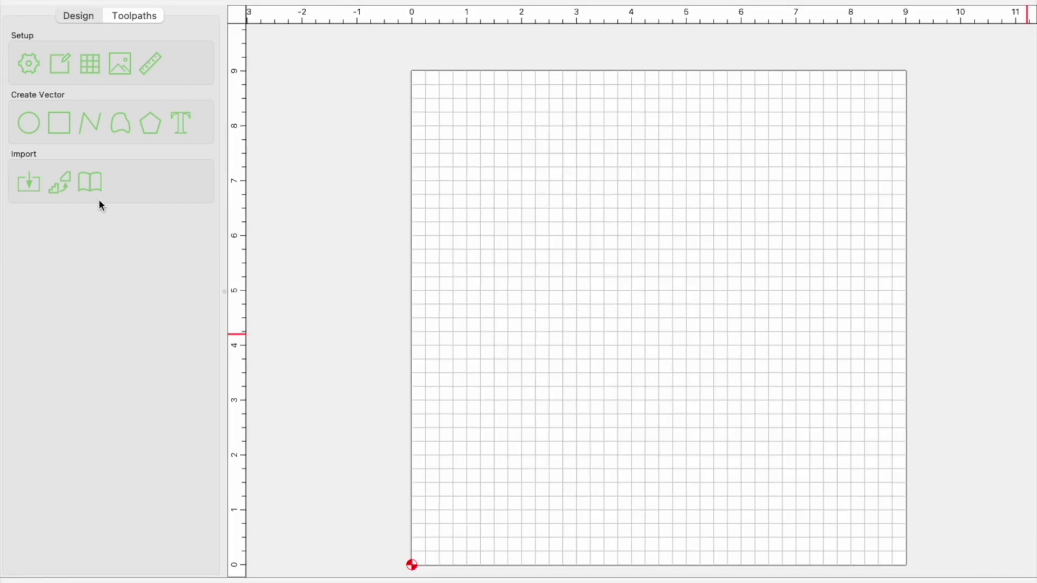
pyautogui.click(56, 183)
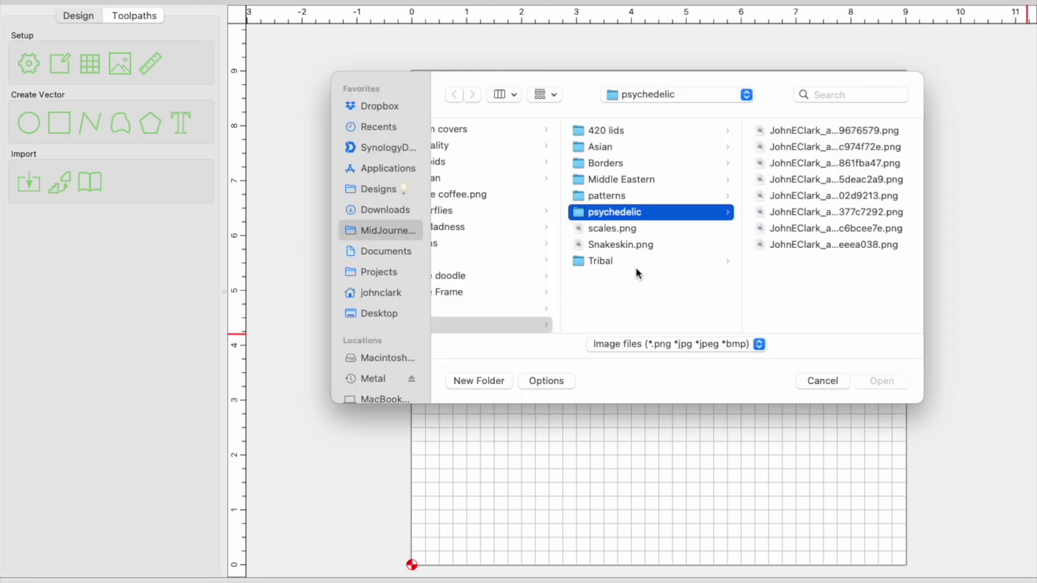
pyautogui.click(794, 244)
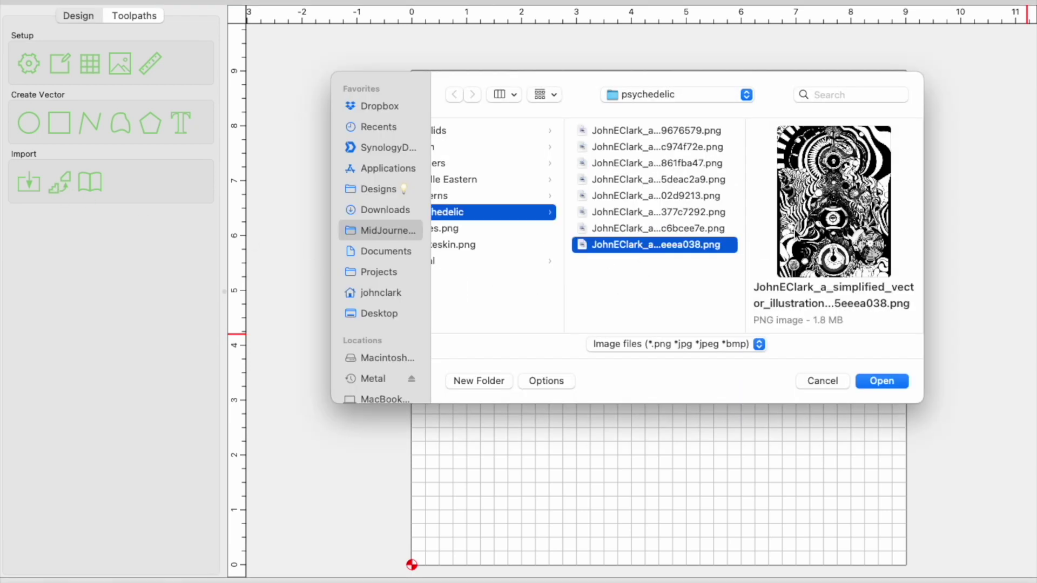
pyautogui.click(588, 229)
pyautogui.click(614, 180)
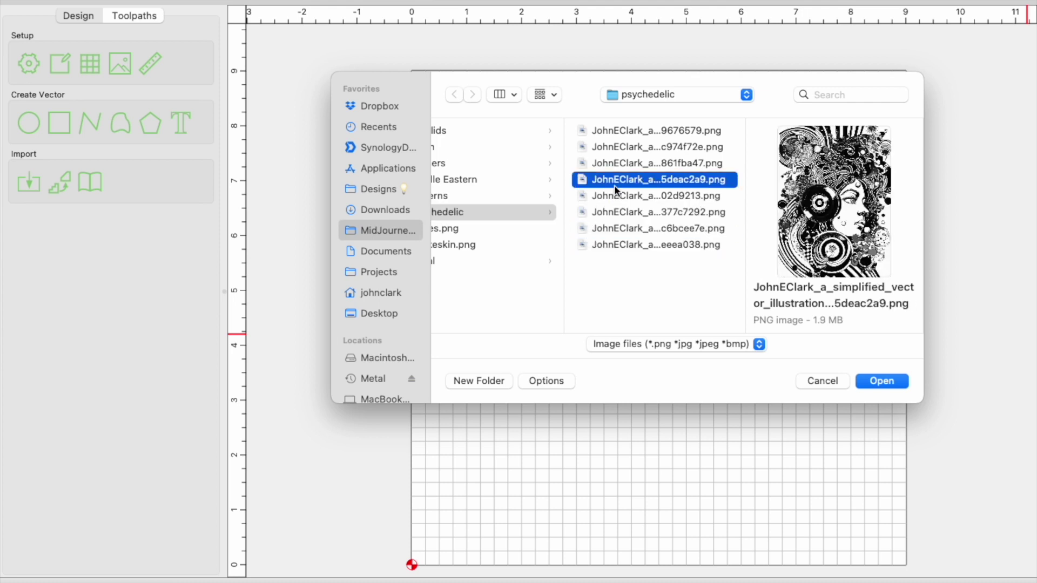
pyautogui.click(622, 163)
pyautogui.click(624, 145)
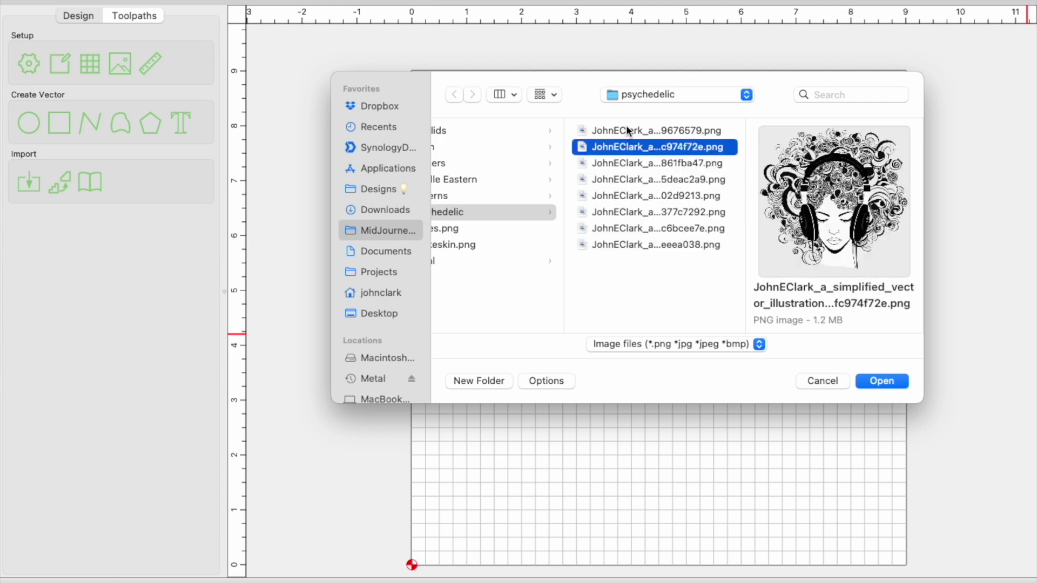
pyautogui.doubleClick(582, 147)
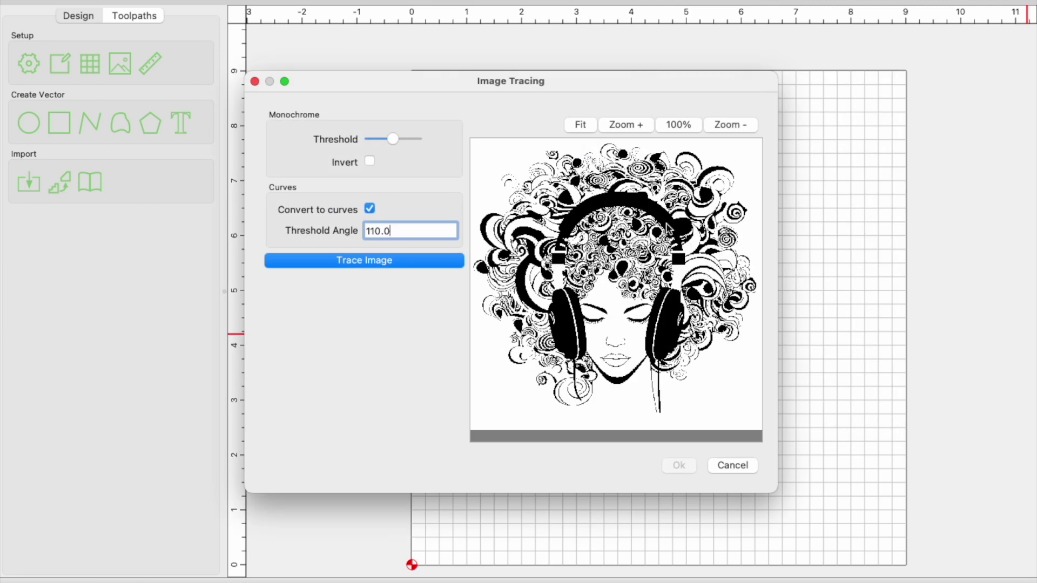
# Trace the headphones image and accept the 511 vectors onto the canvas.
pyautogui.click(384, 264)
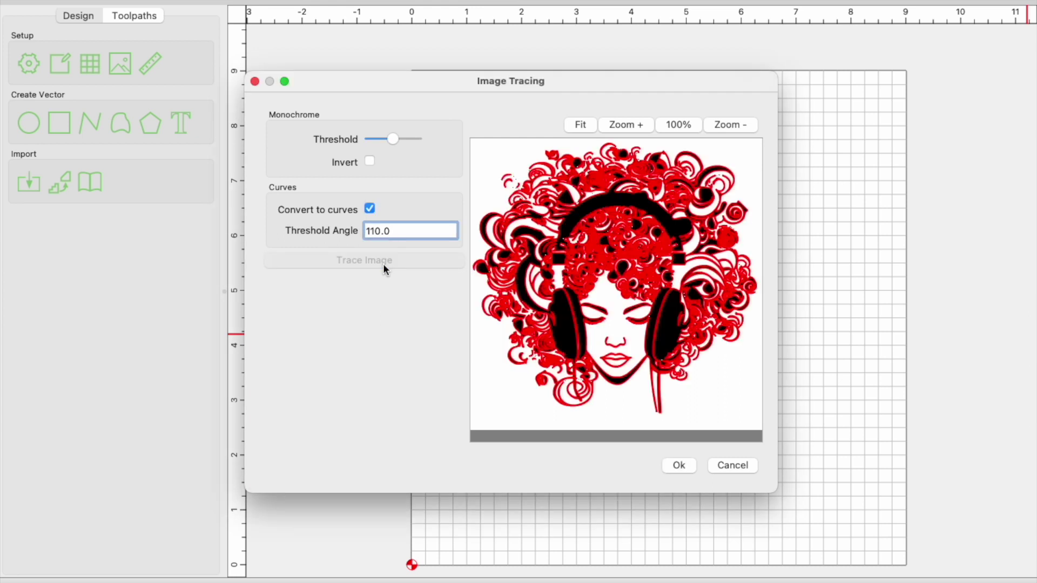
pyautogui.click(684, 469)
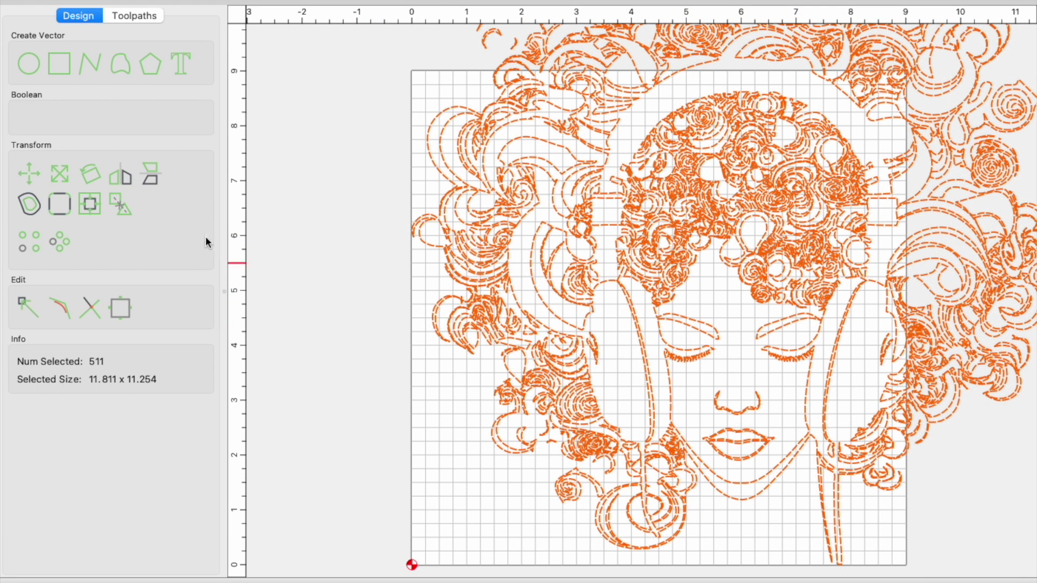
# Scale the traced design proportionally to 9 in wide (9.000 x 8.576).
pyautogui.click(63, 179)
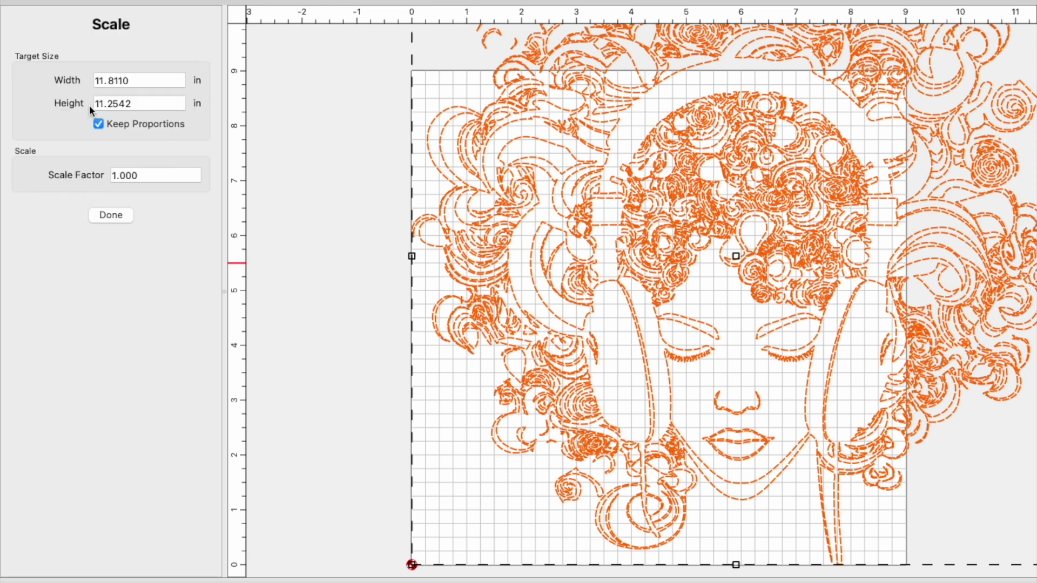
pyautogui.moveTo(139, 84); pyautogui.dragTo(84, 81)
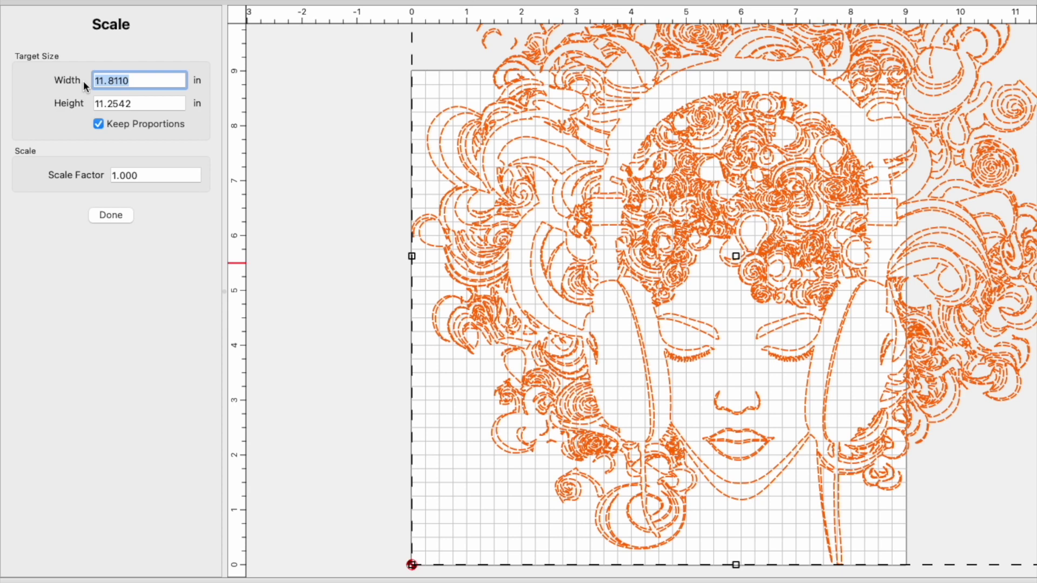
pyautogui.write('9')
pyautogui.press('Tab')
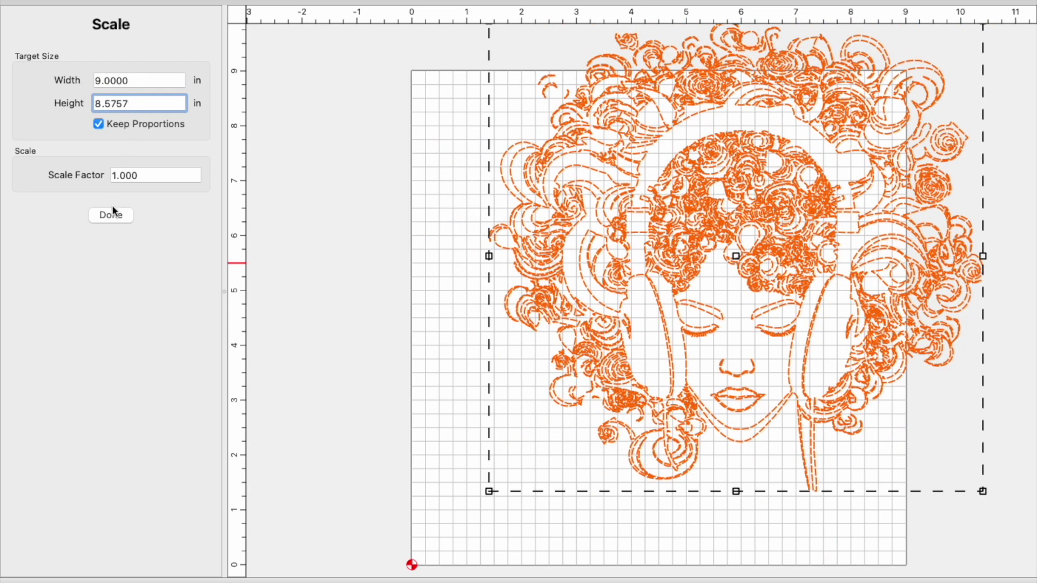
pyautogui.click(112, 216)
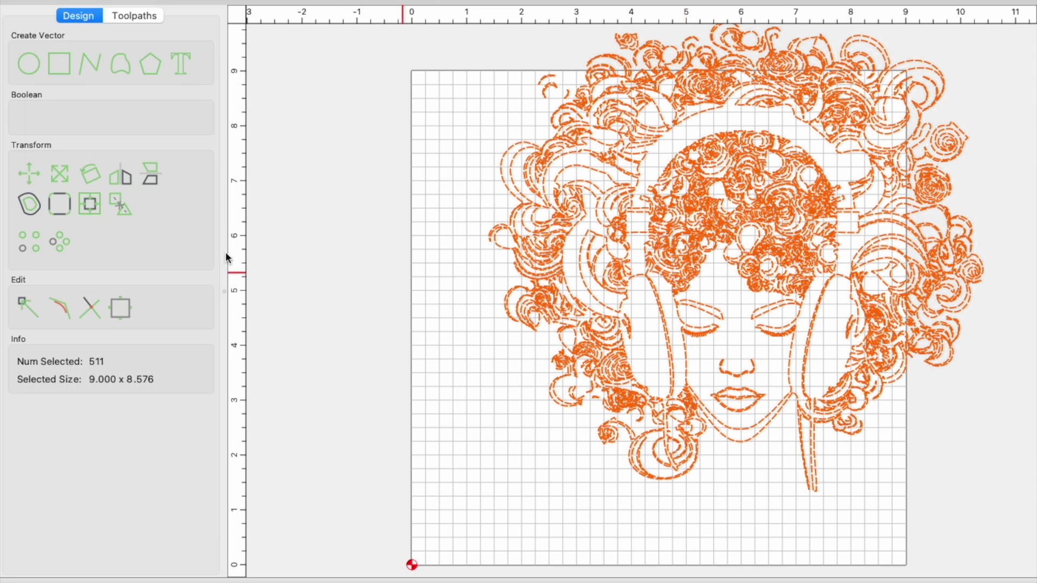
# Centre the resized design on the stock.
pyautogui.click(89, 204)
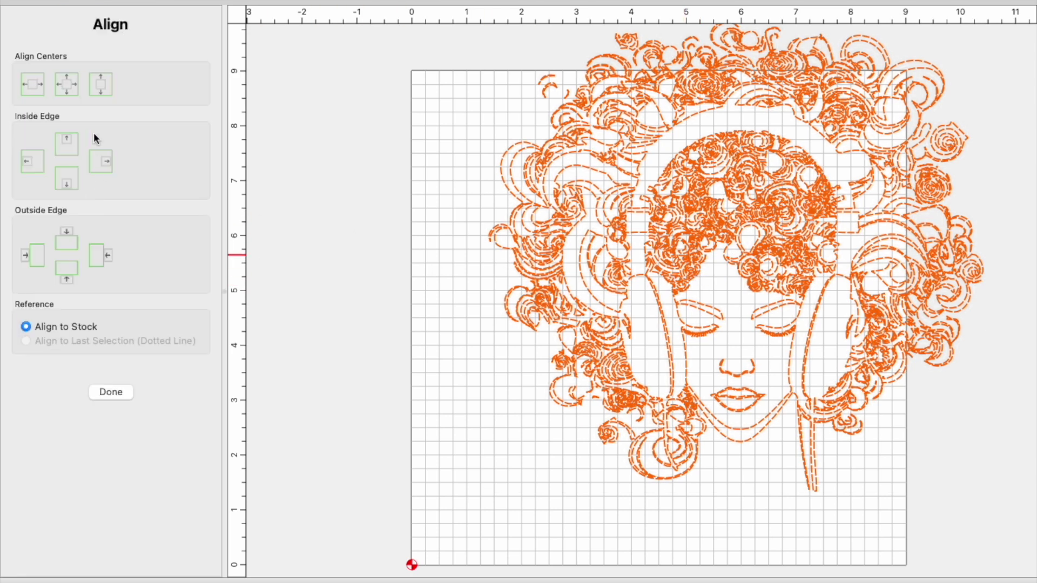
pyautogui.click(70, 87)
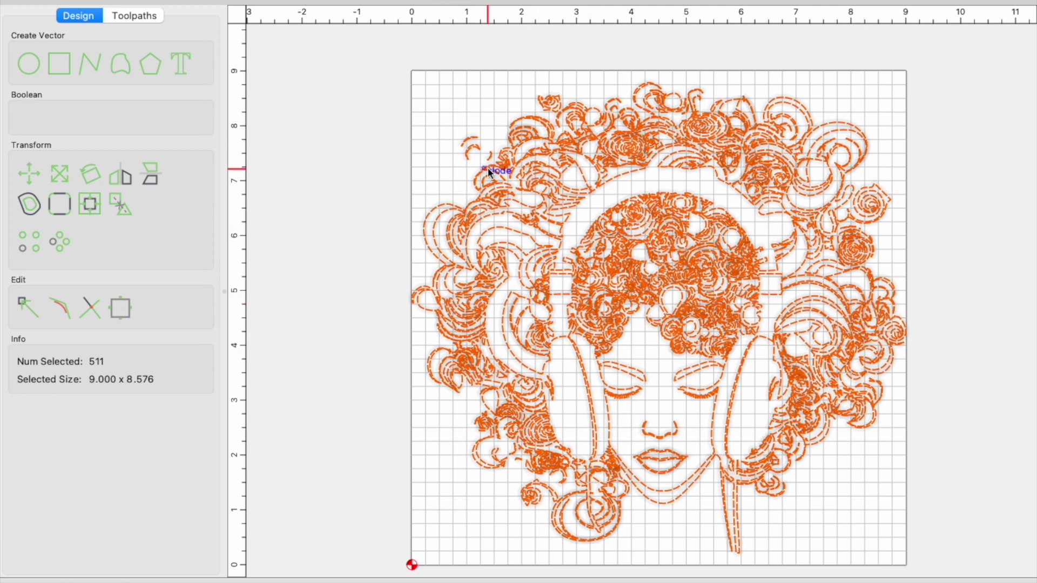
pyautogui.click(121, 14)
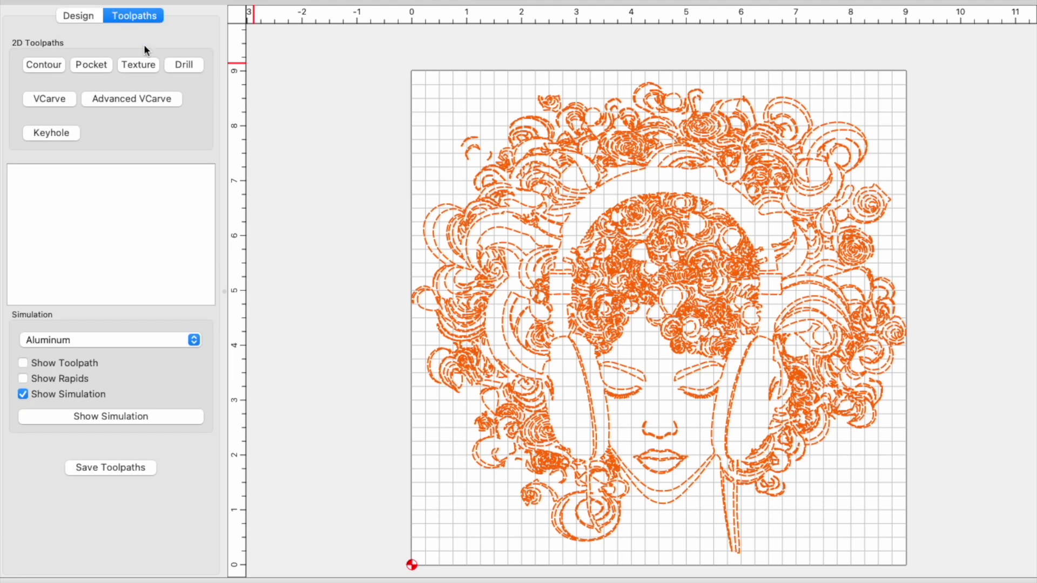
# Create a VCarve toolpath from the selection with the 60° bit and 0.2 in depth, simulated in aluminum.
pyautogui.click(56, 101)
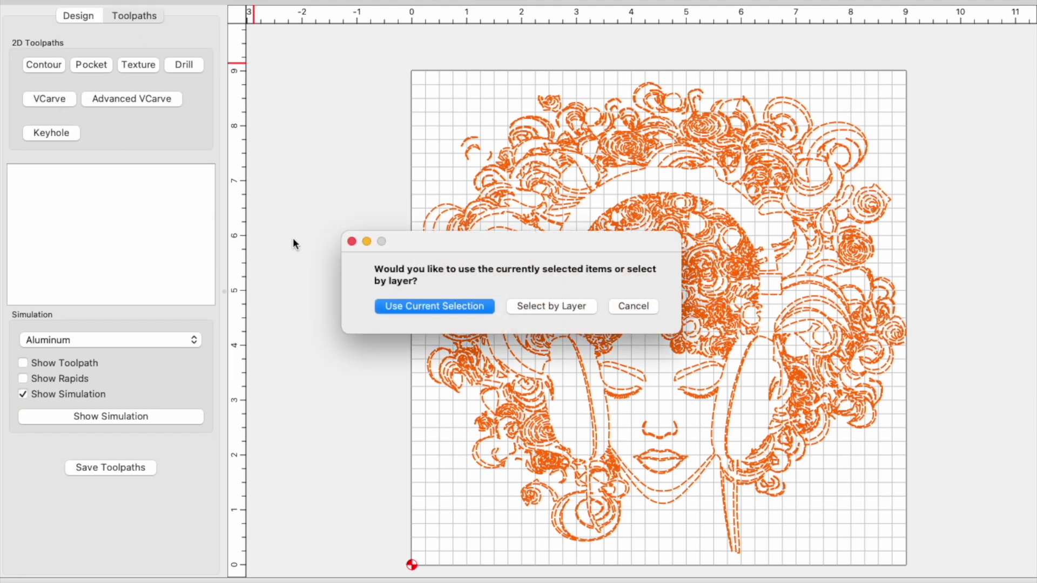
pyautogui.click(476, 306)
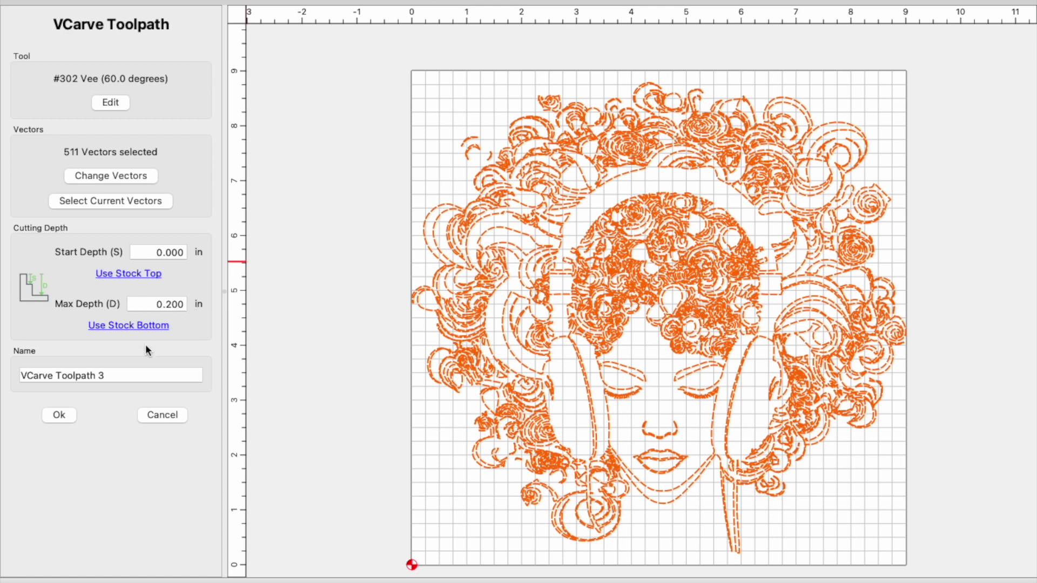
pyautogui.click(61, 414)
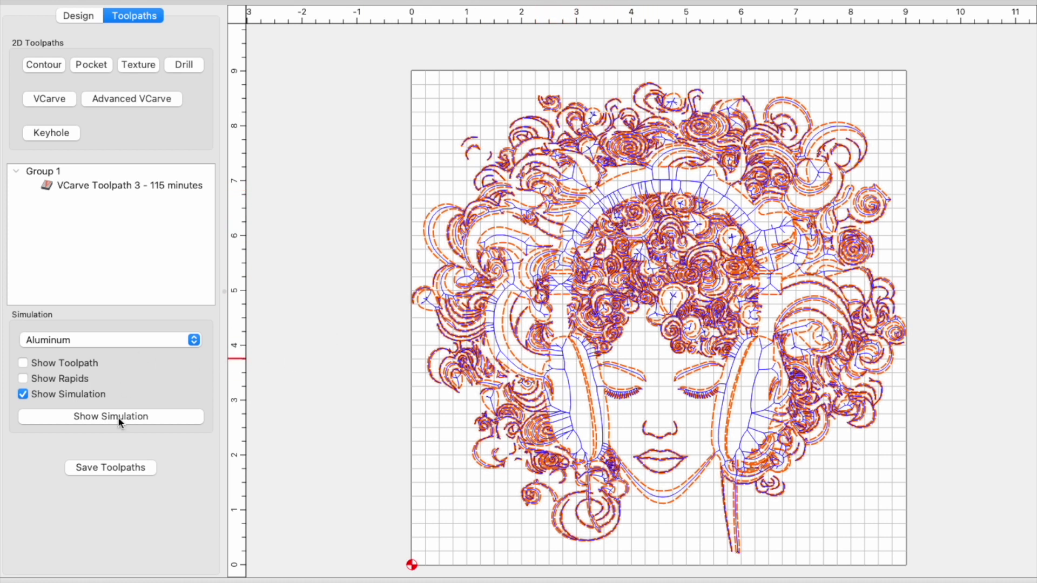
pyautogui.click(118, 417)
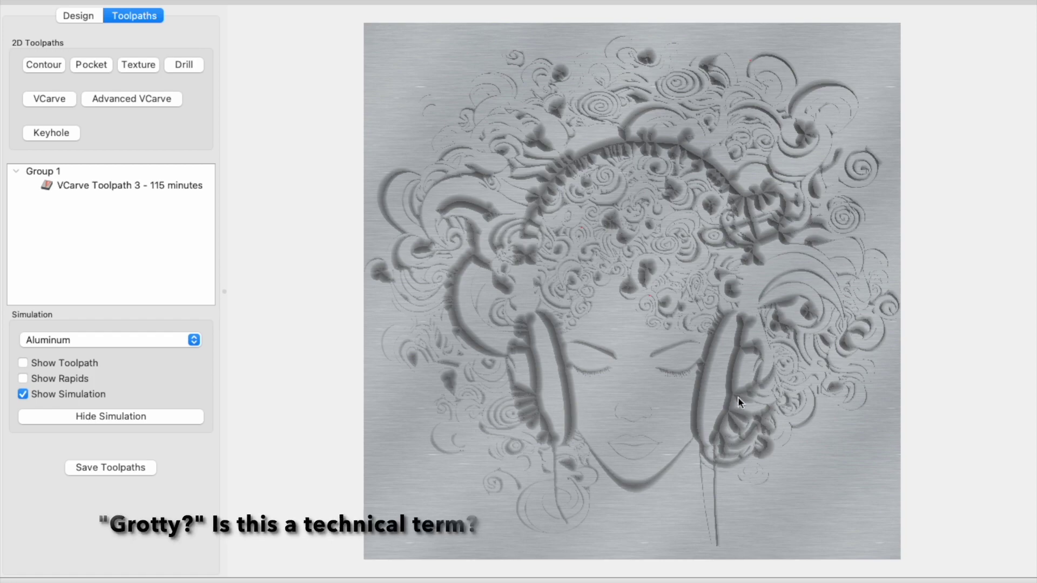
pyautogui.click(143, 417)
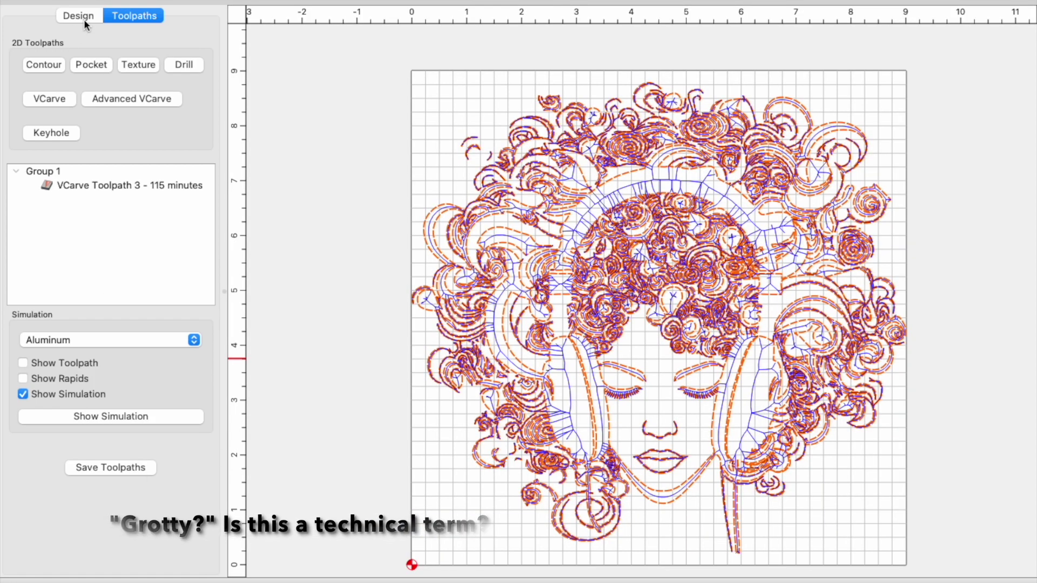
pyautogui.click(79, 16)
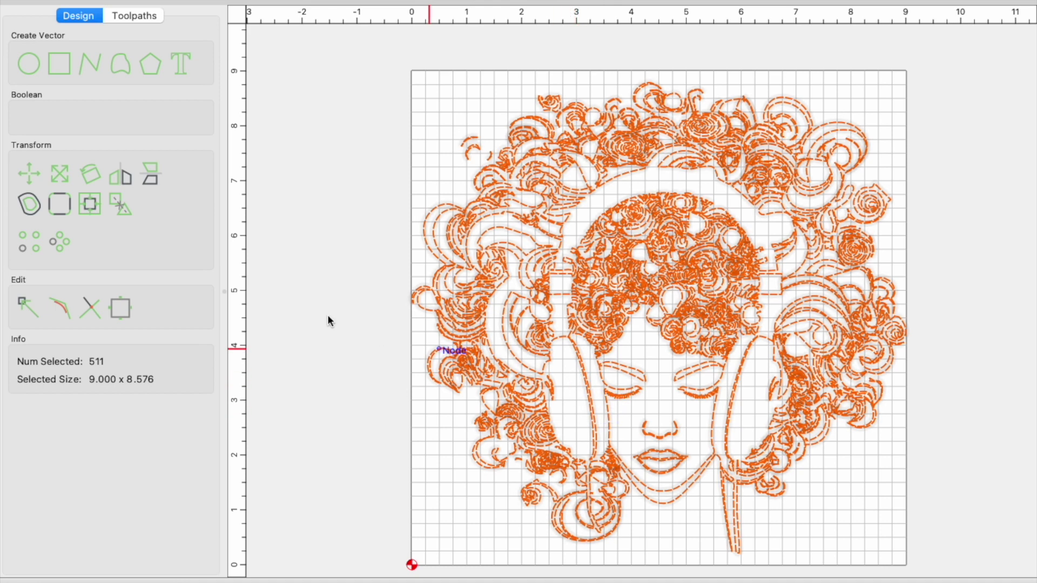
# Offset the traced vectors 0.05 in inside, adding 121 inset outlines.
pyautogui.click(30, 204)
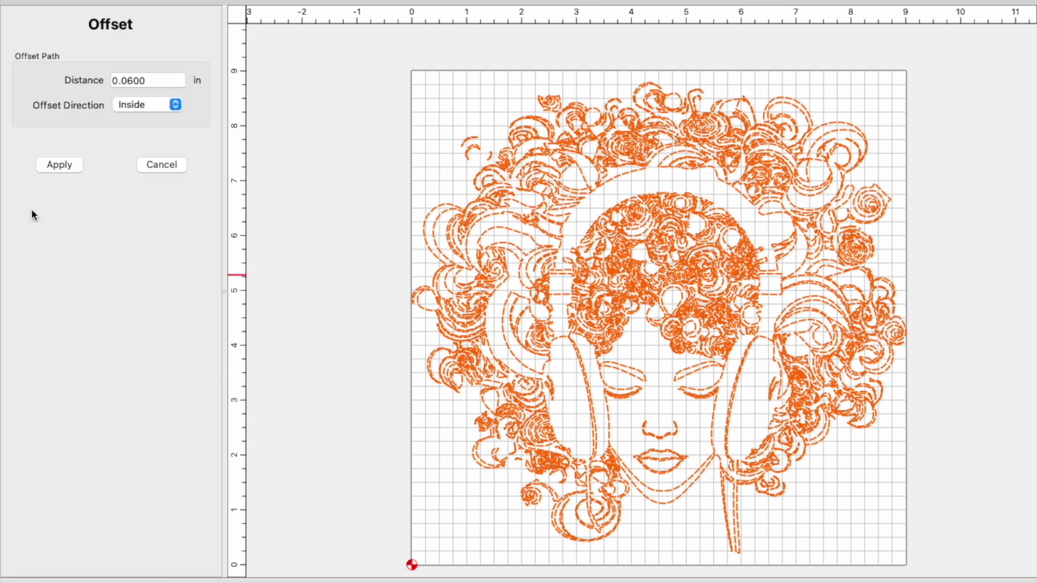
pyautogui.click(131, 80)
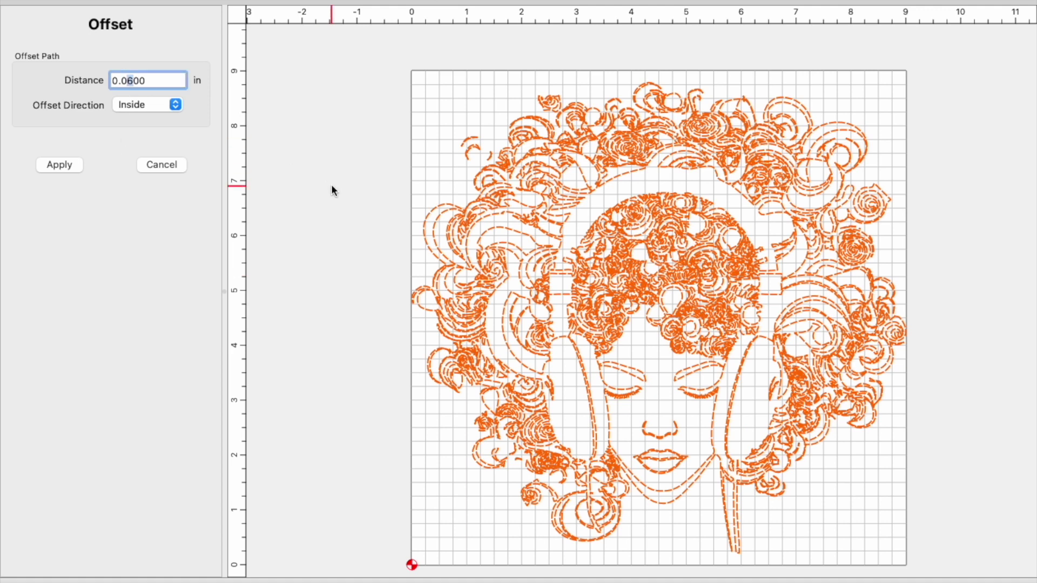
pyautogui.write('5')
pyautogui.click(66, 166)
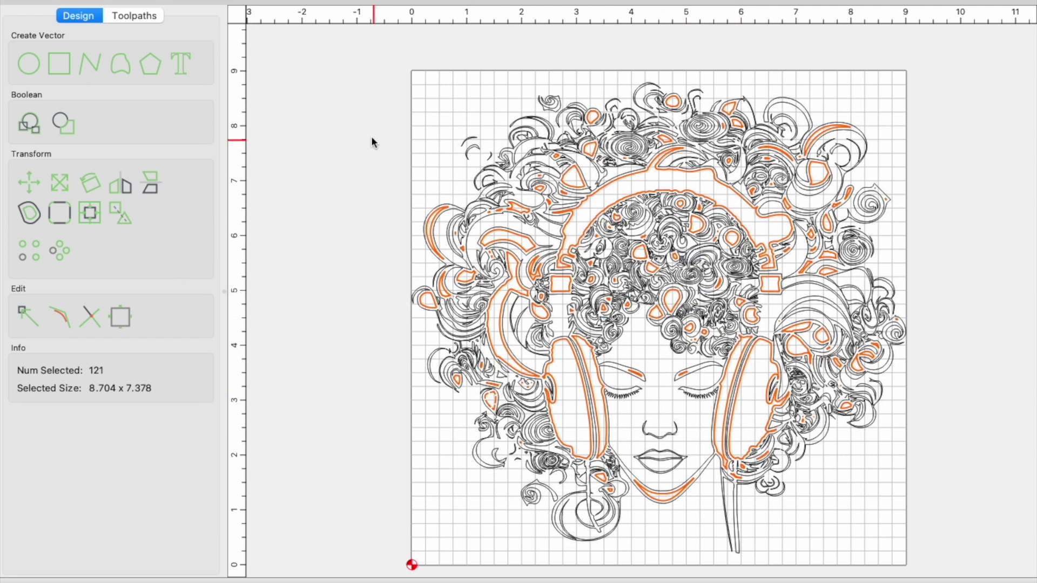
# Add the offset paths to the 60° Vee, 0.200 in VCarve toolpath and simulate it in aluminum.
pyautogui.click(124, 18)
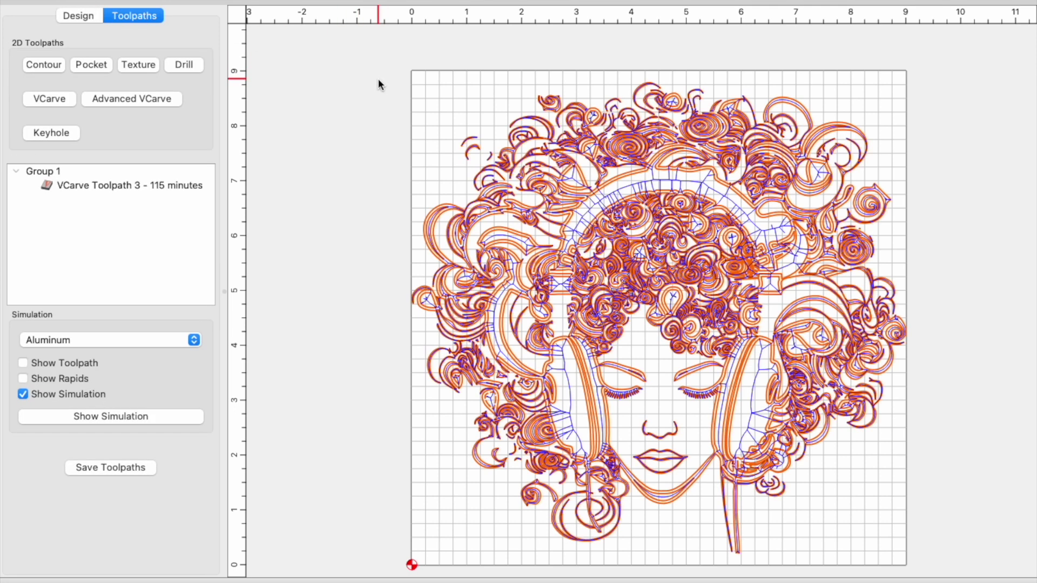
pyautogui.click(106, 185)
pyautogui.doubleClick(105, 186)
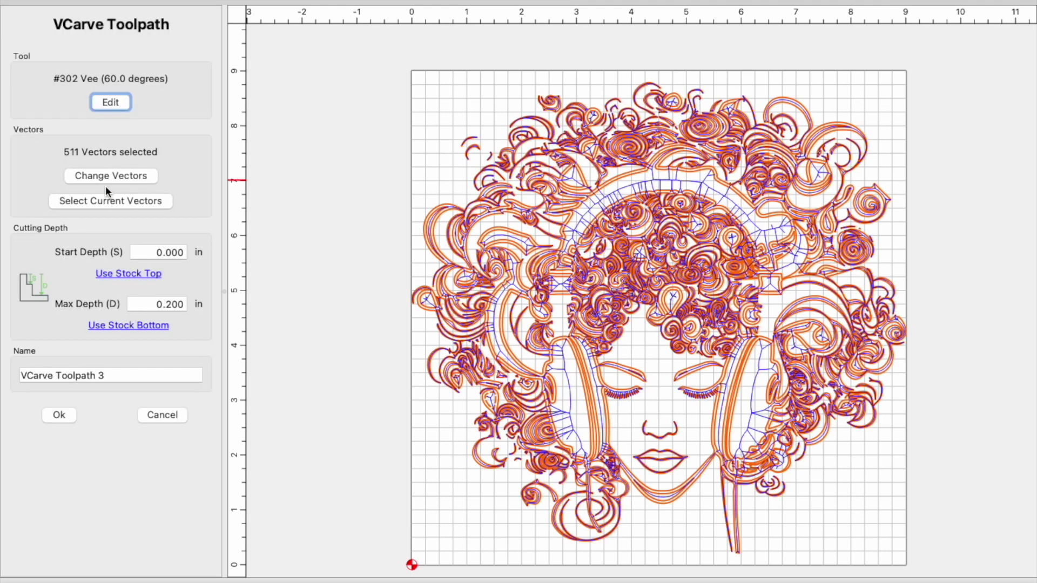
pyautogui.click(125, 176)
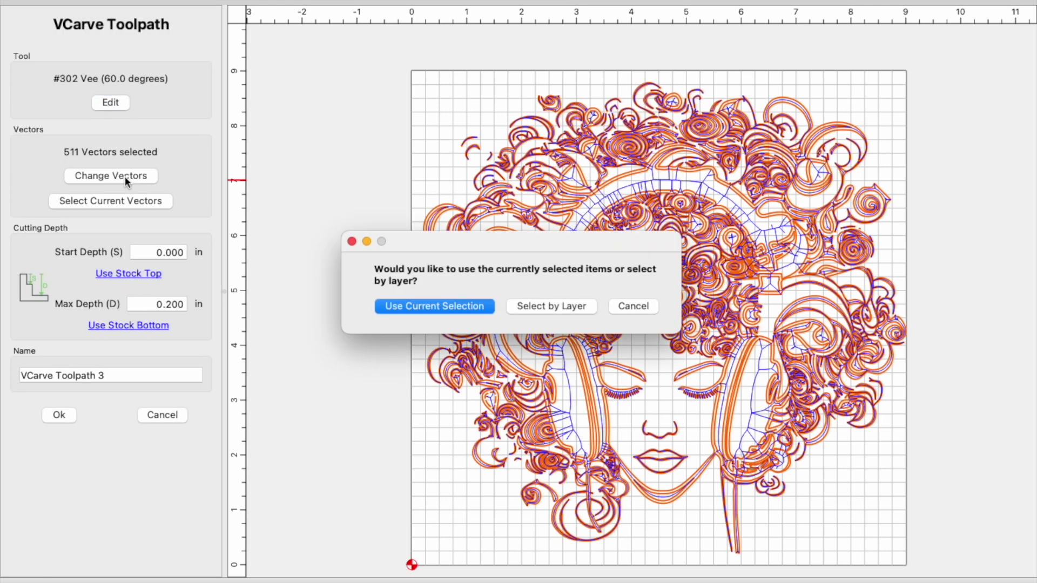
pyautogui.click(433, 305)
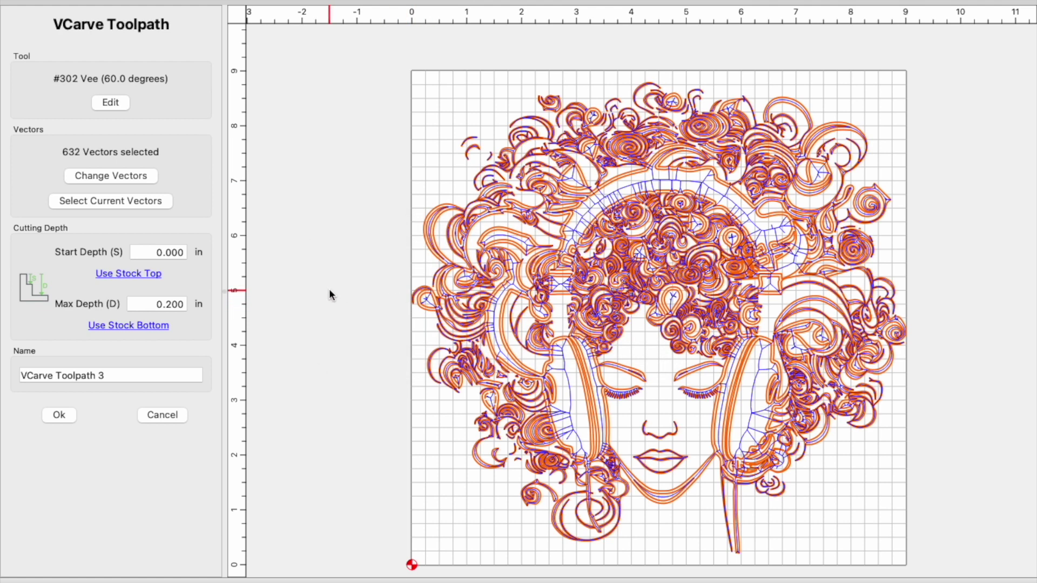
pyautogui.click(59, 415)
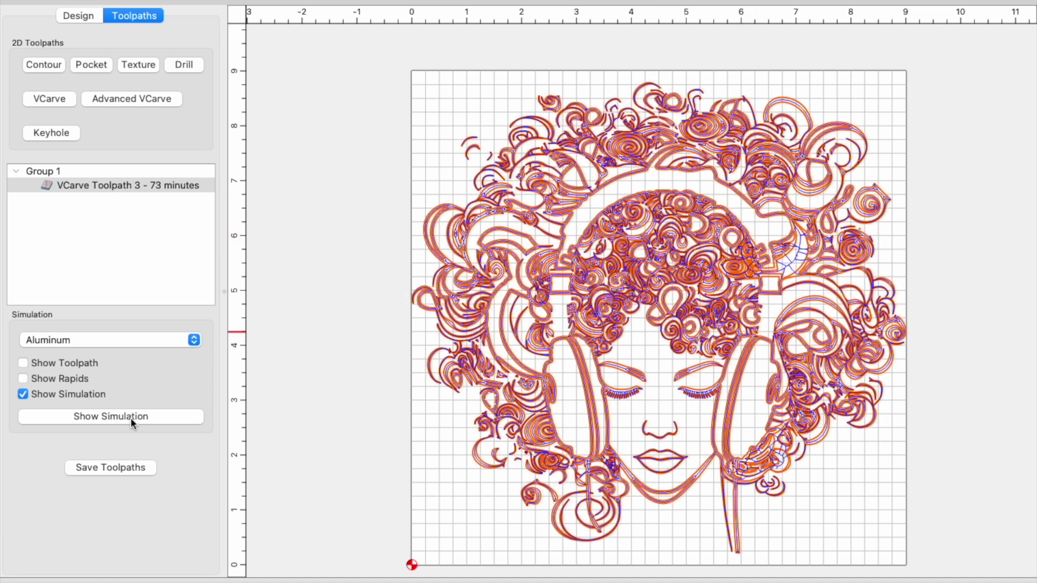
pyautogui.click(131, 417)
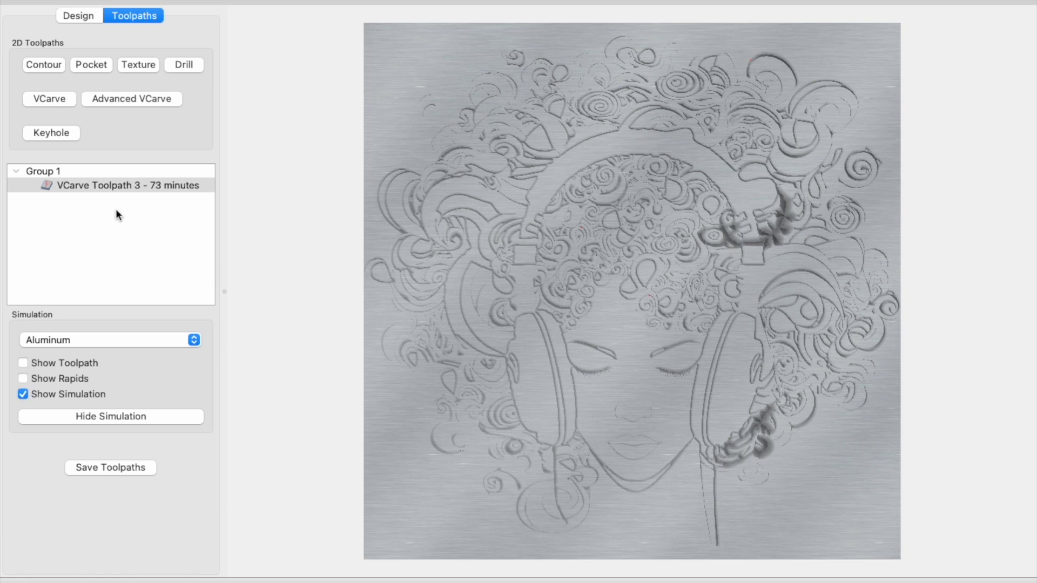
# Ungroup the traced vectors and clear the selection.
pyautogui.click(76, 15)
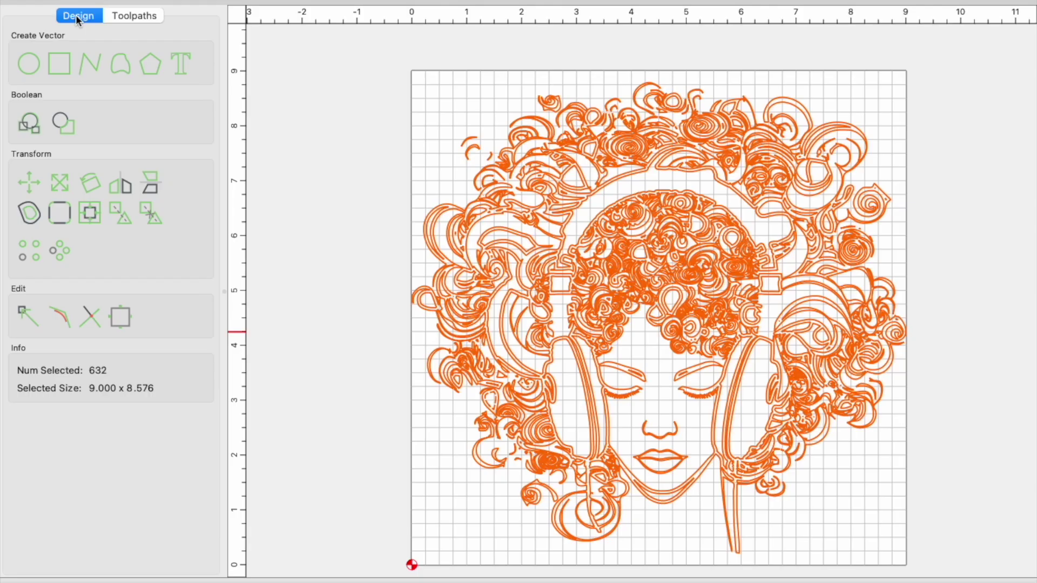
pyautogui.click(157, 222)
pyautogui.scroll(6, 799, 268)
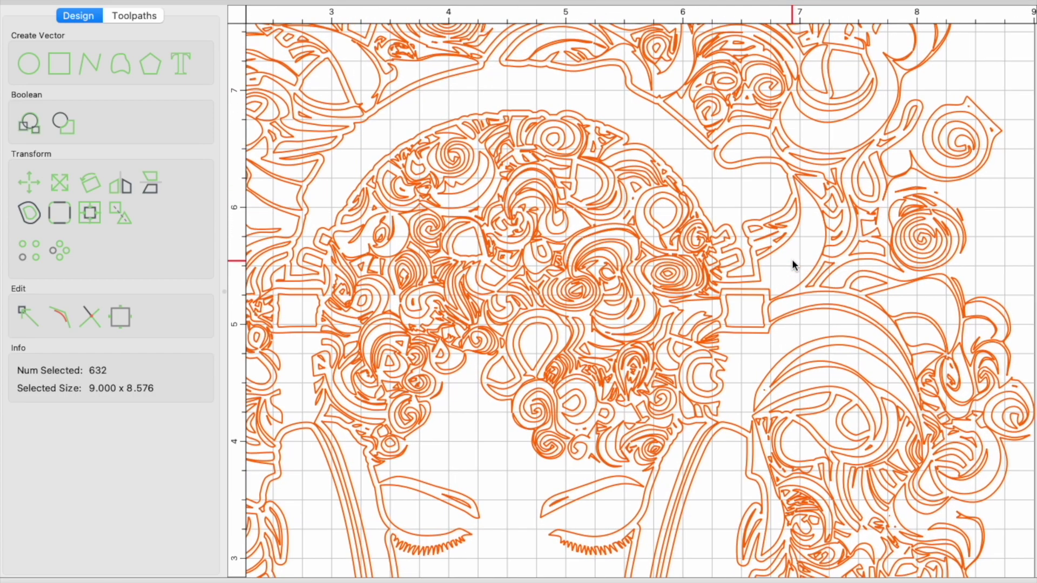
pyautogui.scroll(1, 792, 258)
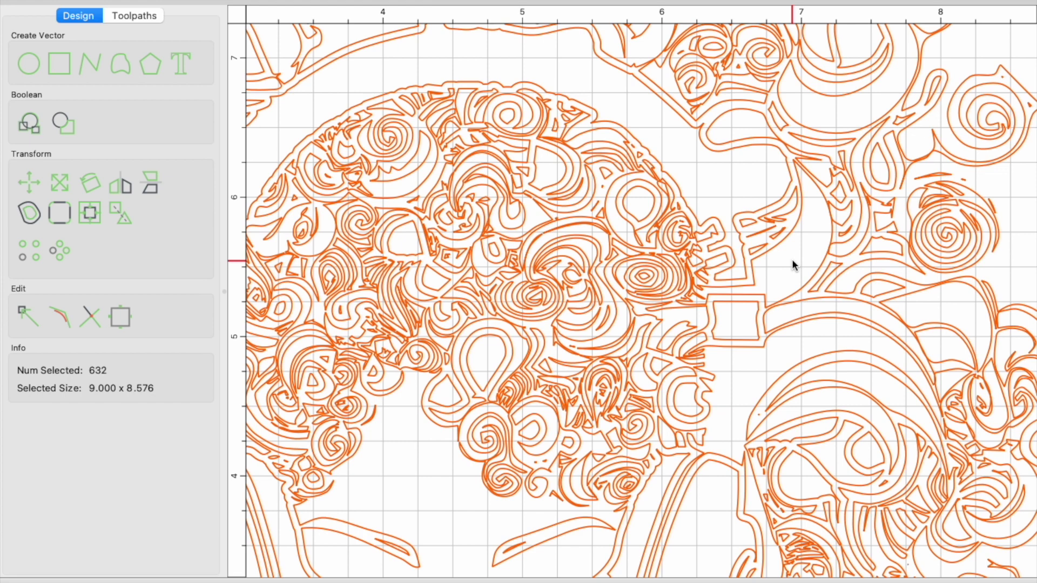
pyautogui.click(728, 178)
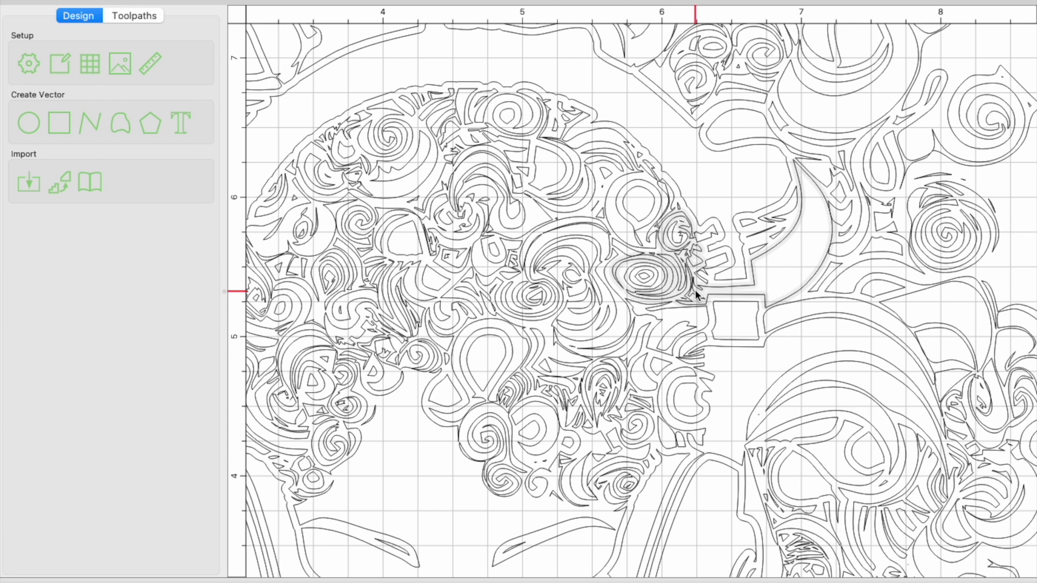
# Select the crescent-and-swirl vector near the right headband and the small shape inside it.
pyautogui.click(768, 299)
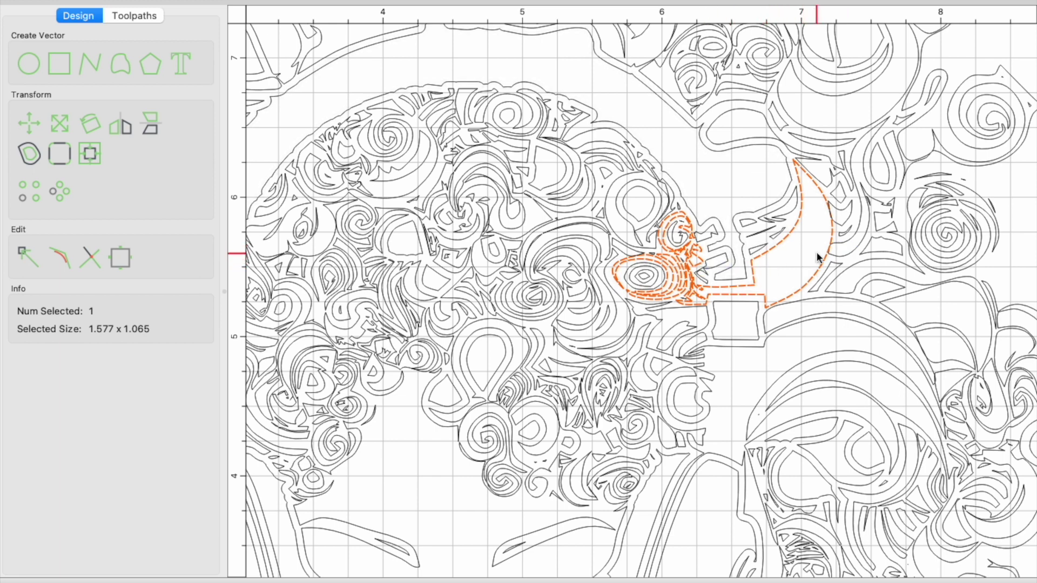
pyautogui.scroll(5, 817, 258)
pyautogui.scroll(2, 816, 251)
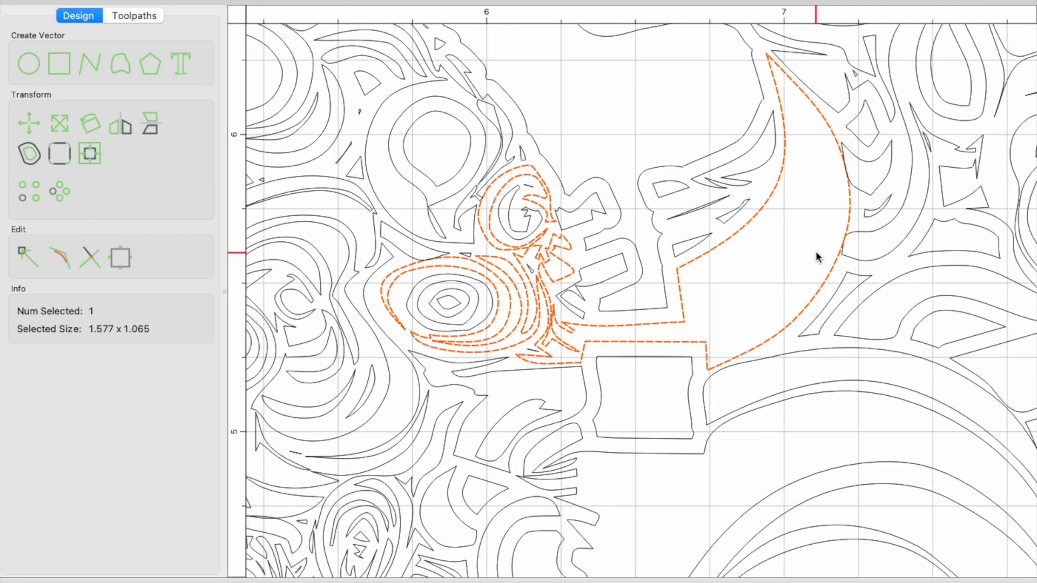
pyautogui.click(884, 183)
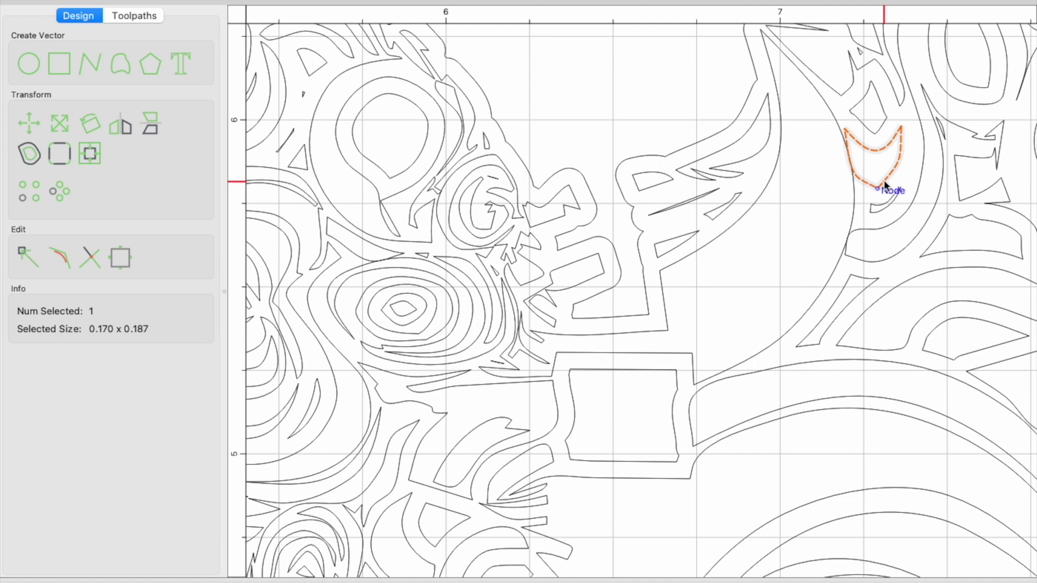
# Nudge the small shape right and pull a node on the crescent's right curve slightly left.
pyautogui.press('Right')
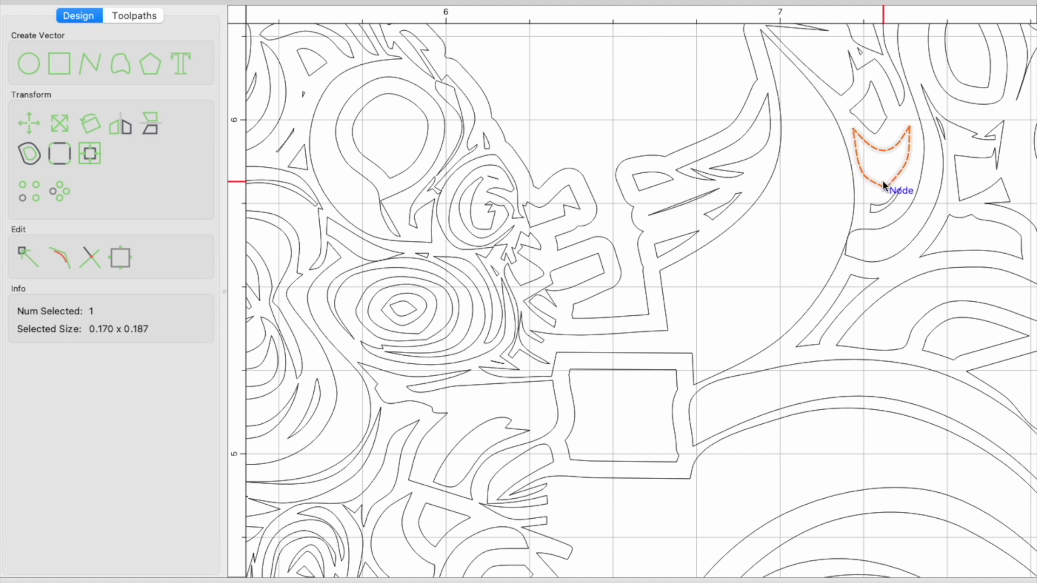
pyautogui.click(842, 243)
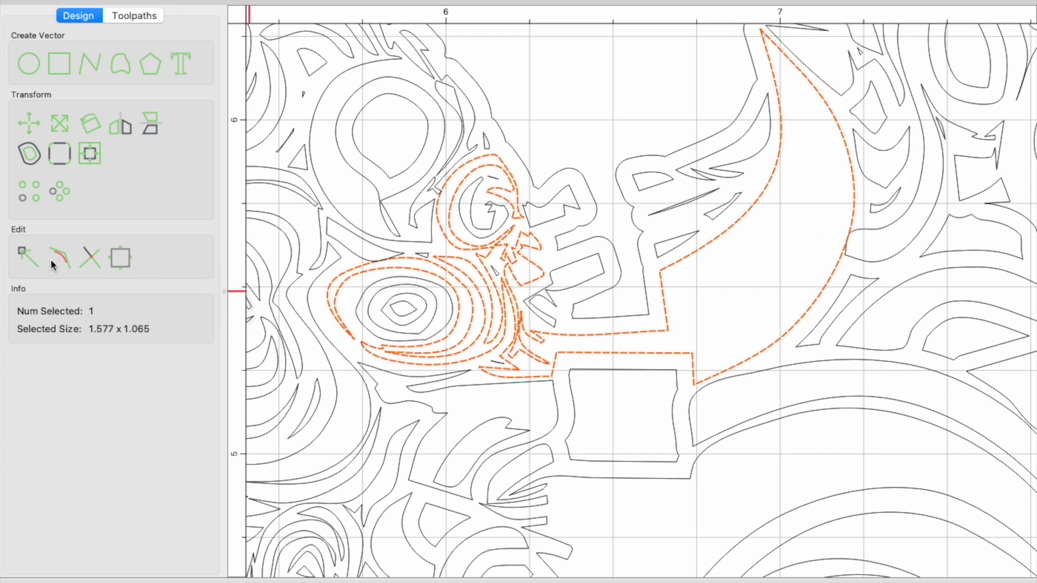
pyautogui.click(28, 255)
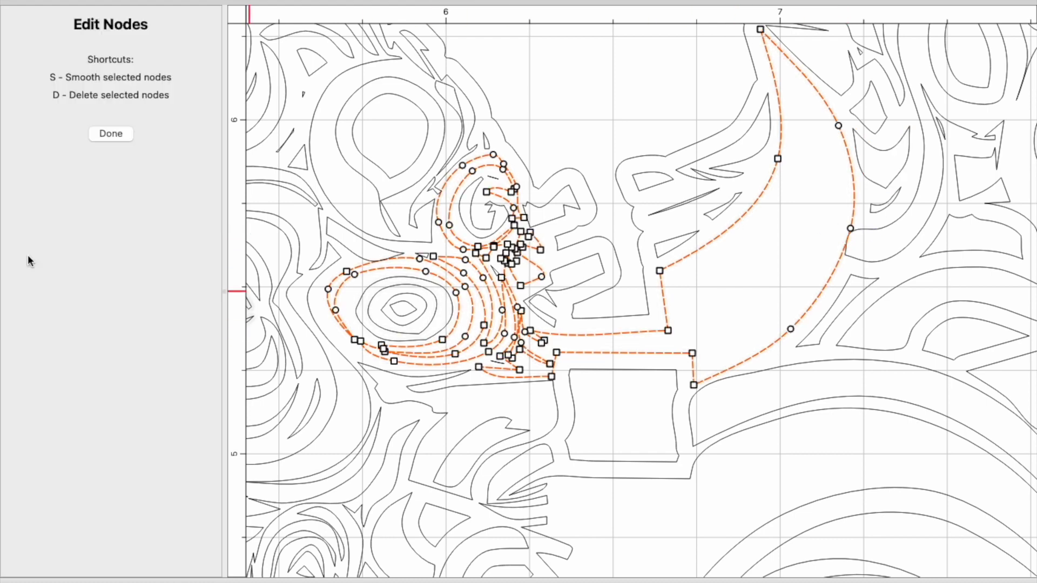
pyautogui.click(850, 229)
pyautogui.moveTo(849, 229); pyautogui.dragTo(845, 227)
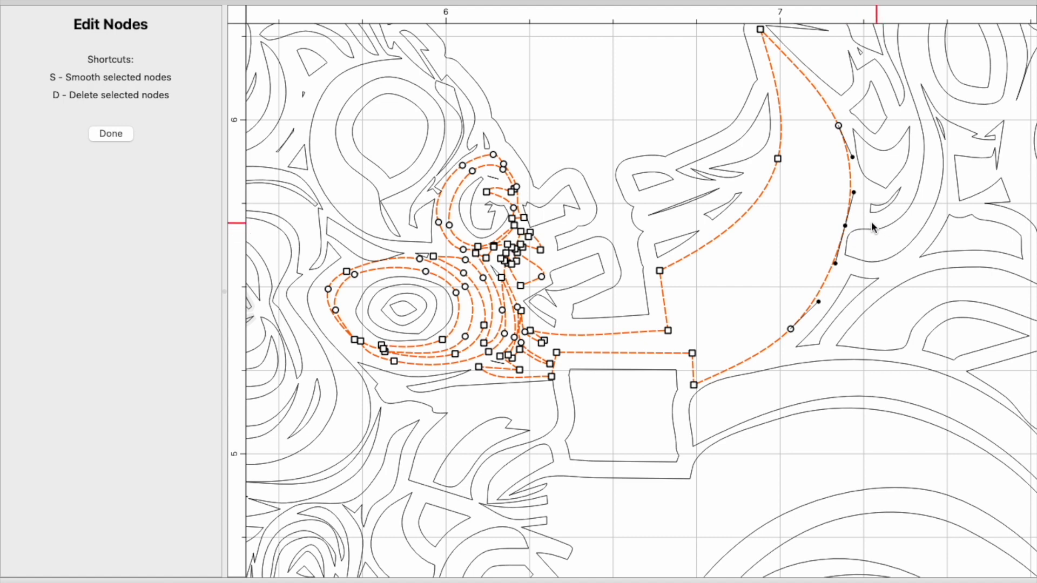
# Shift a node in the swirl cluster slightly down and left.
pyautogui.scroll(5, 524, 308)
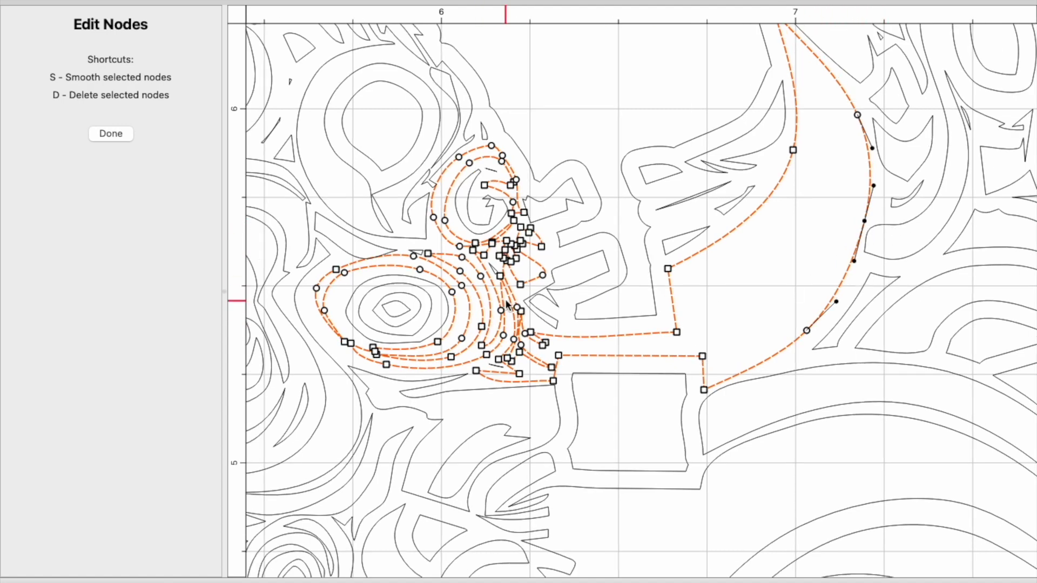
pyautogui.scroll(2, 506, 299)
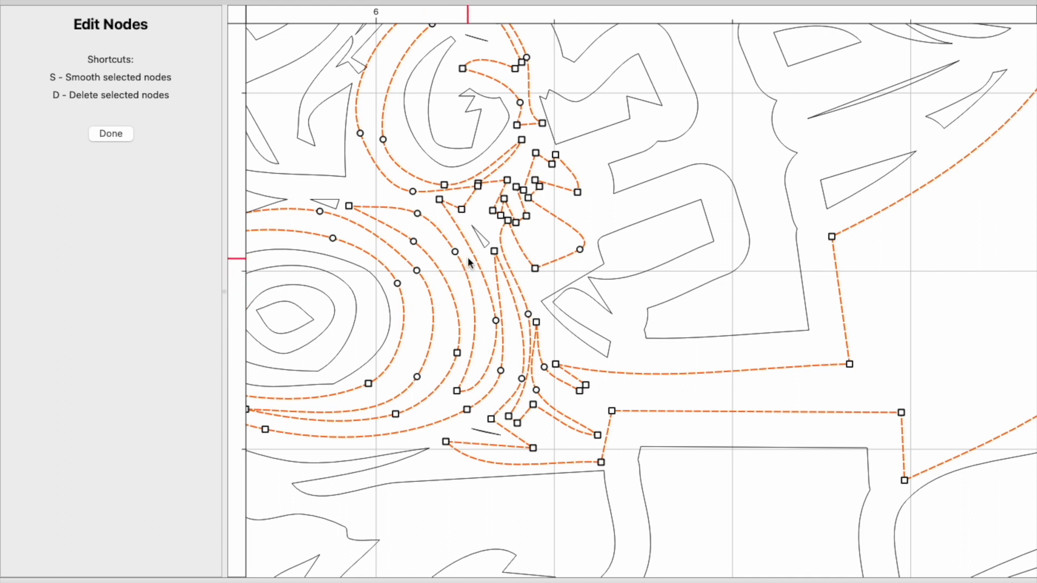
pyautogui.click(477, 183)
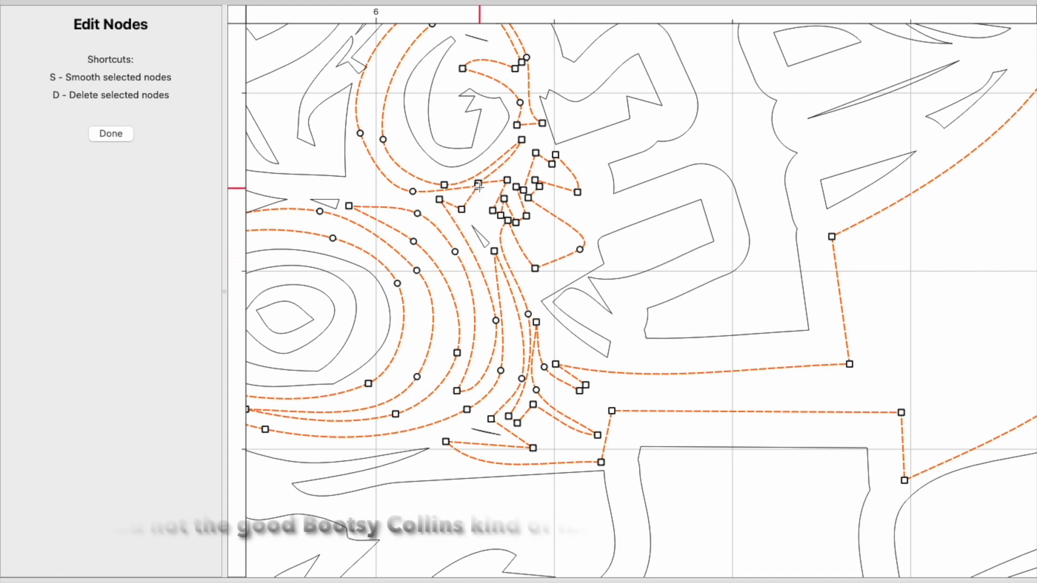
pyautogui.moveTo(477, 183); pyautogui.dragTo(470, 187)
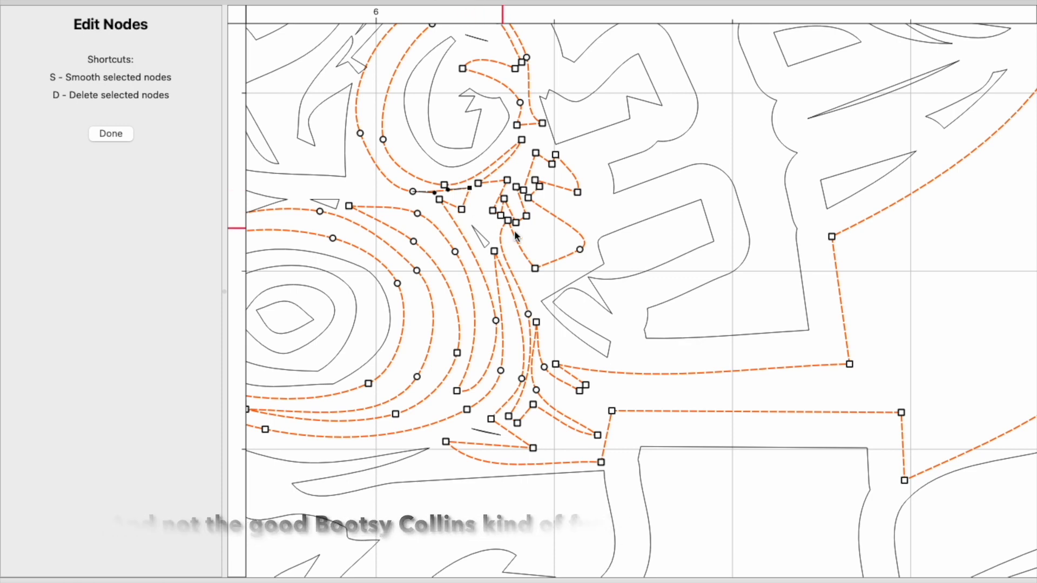
pyautogui.scroll(2, 504, 231)
pyautogui.scroll(1, 503, 231)
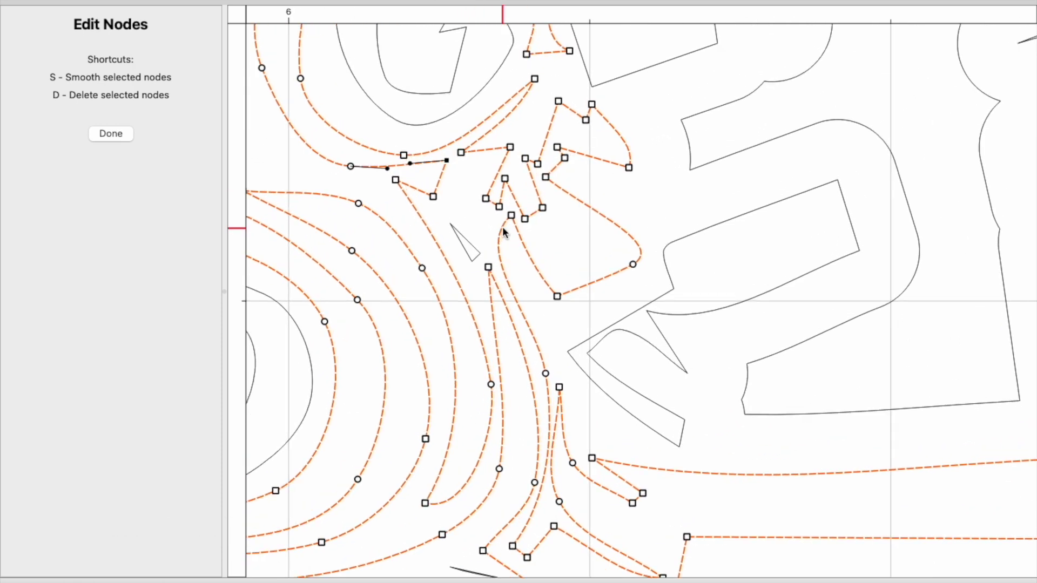
pyautogui.scroll(-4, 549, 184)
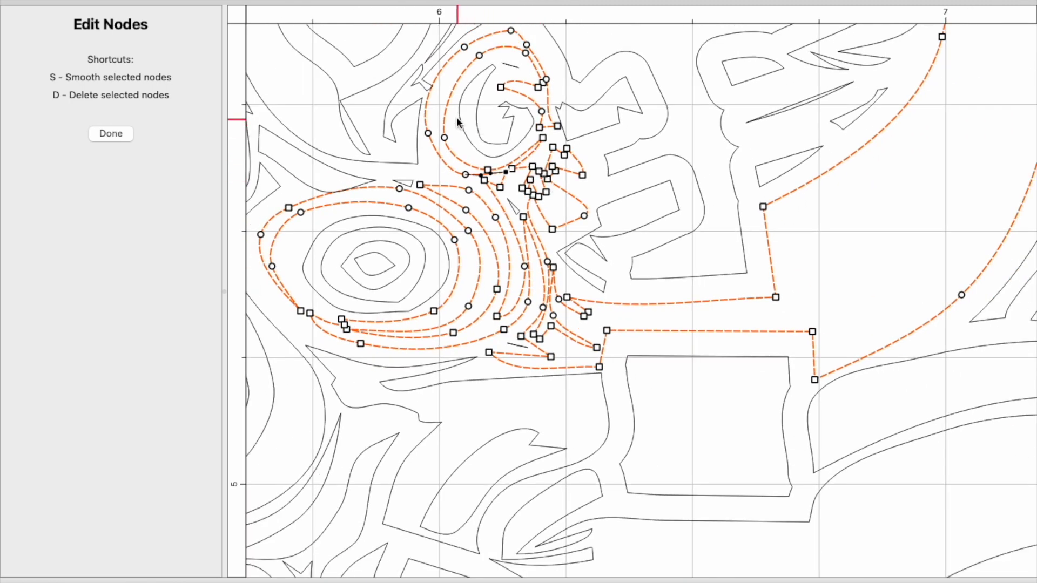
pyautogui.scroll(3, 429, 84)
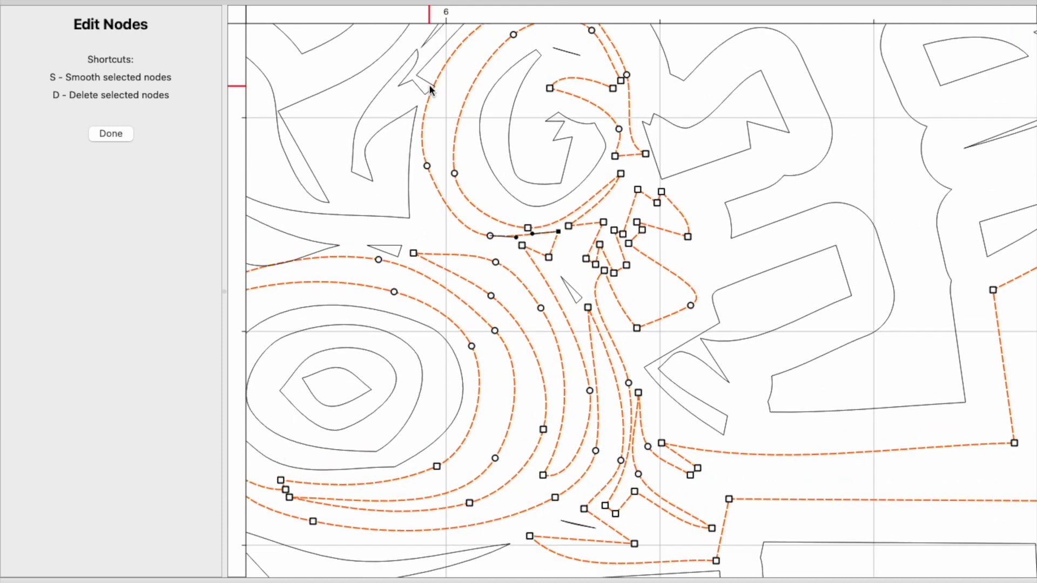
pyautogui.scroll(3, 429, 85)
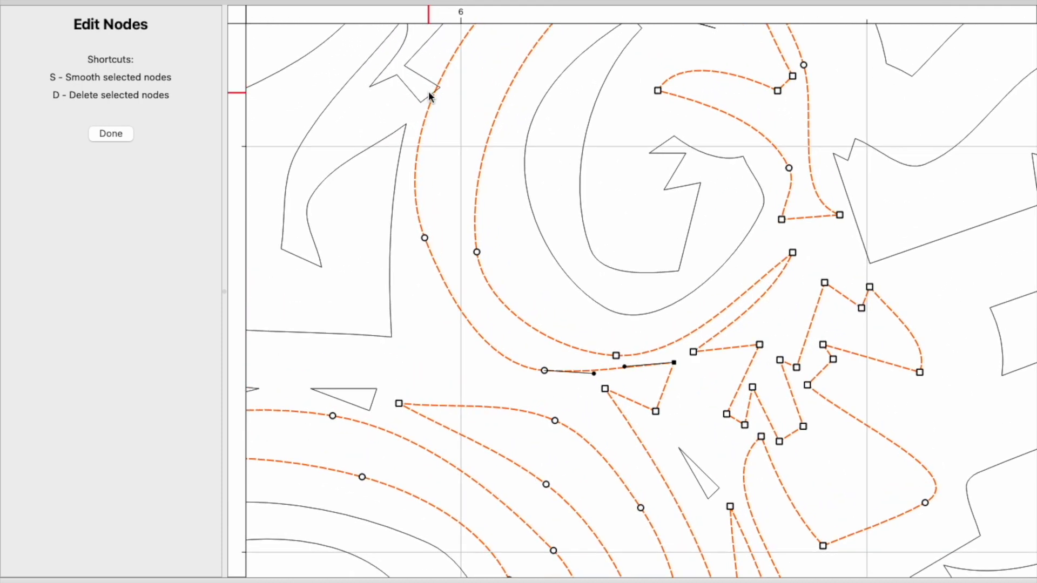
# Move the pointed contour's corner node up and left to clear the overlap.
pyautogui.click(419, 97)
pyautogui.click(420, 98)
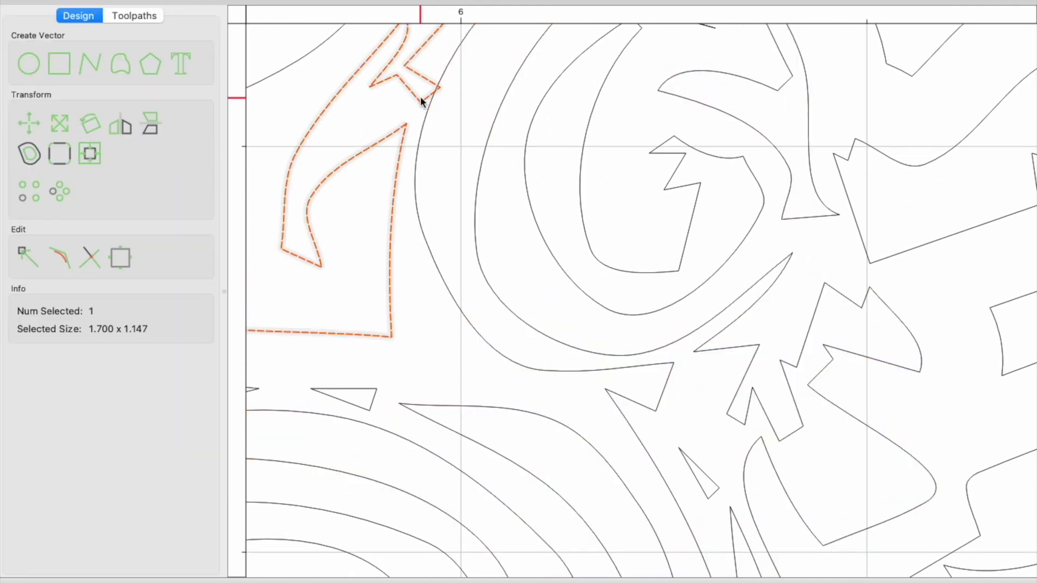
pyautogui.click(24, 250)
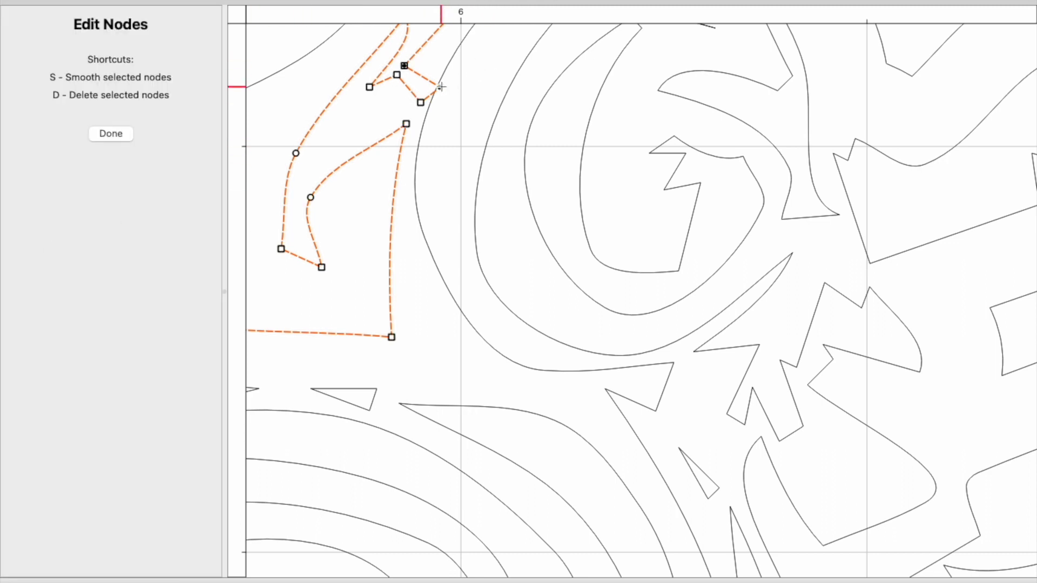
pyautogui.moveTo(441, 87); pyautogui.dragTo(433, 74)
pyautogui.click(103, 134)
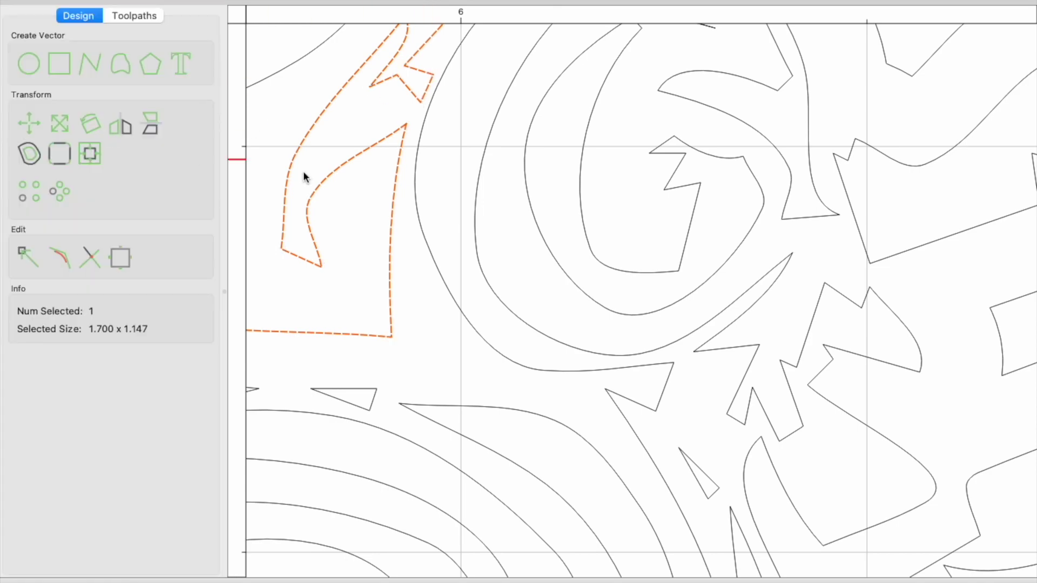
# Straighten the thin sliver vector's lower curve toward its pointed tip.
pyautogui.scroll(-2, 728, 262)
pyautogui.scroll(-2, 729, 261)
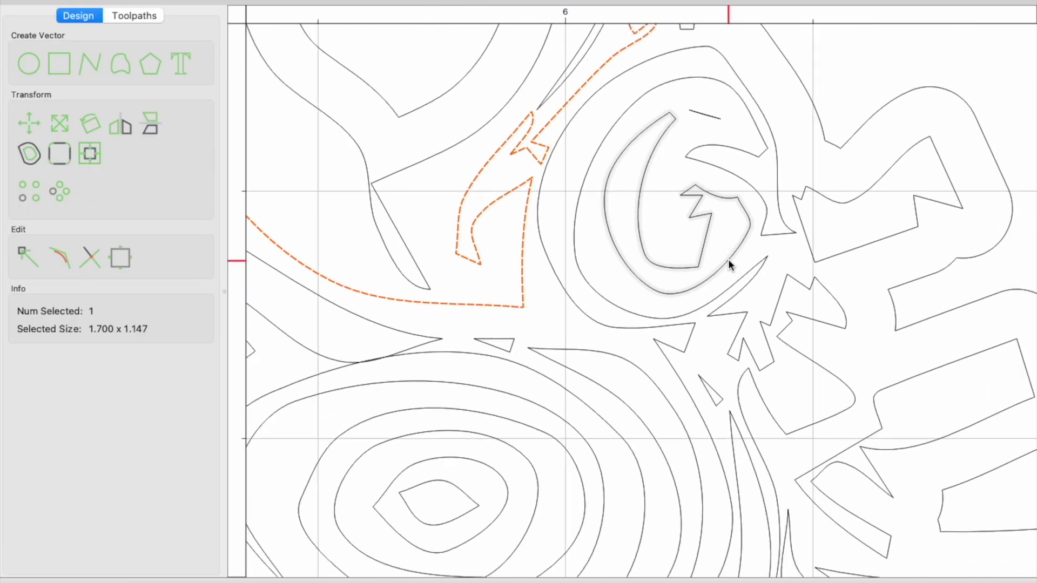
pyautogui.click(687, 283)
pyautogui.click(656, 314)
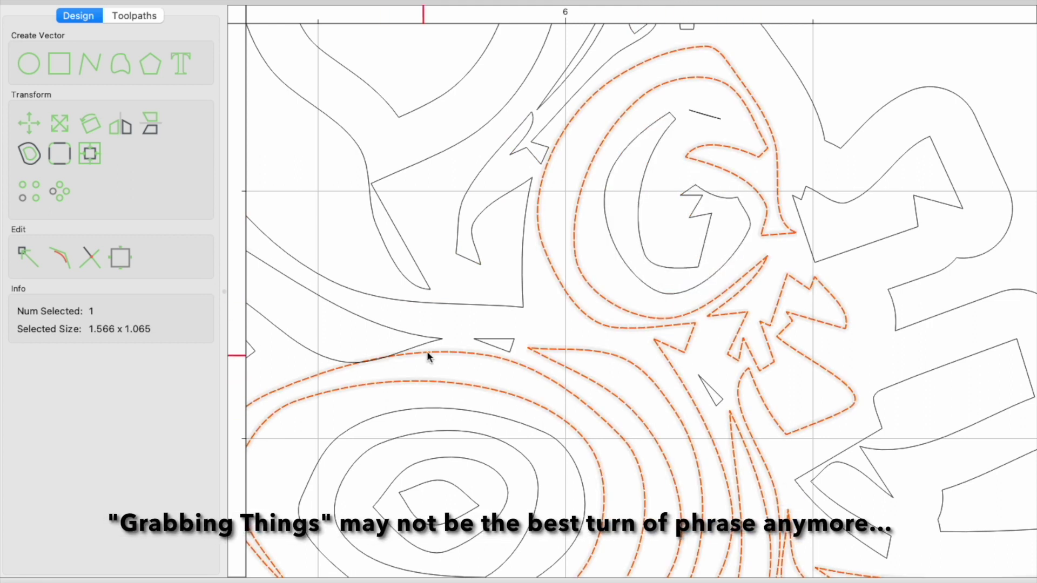
pyautogui.click(414, 342)
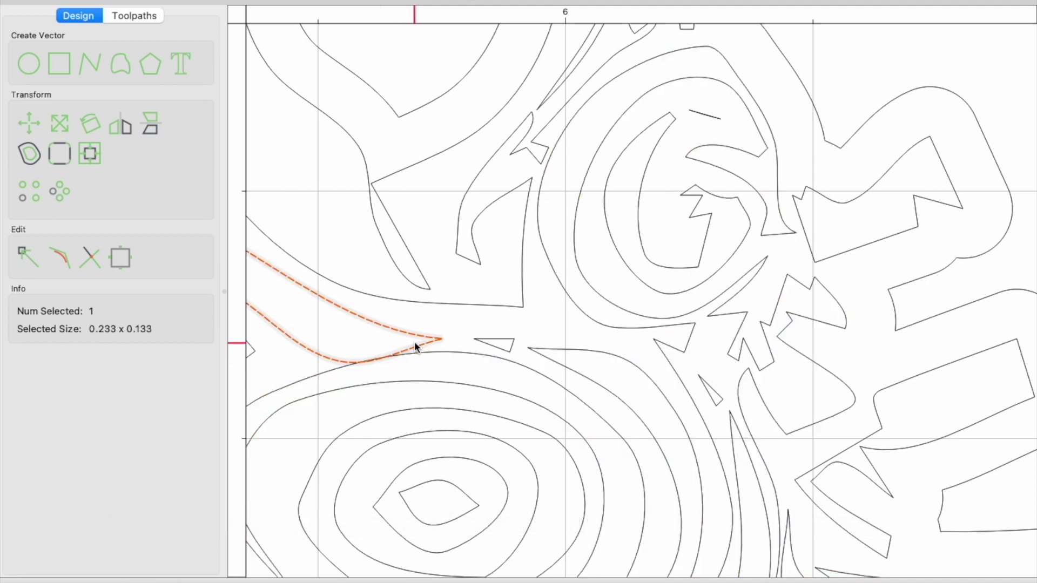
pyautogui.click(31, 252)
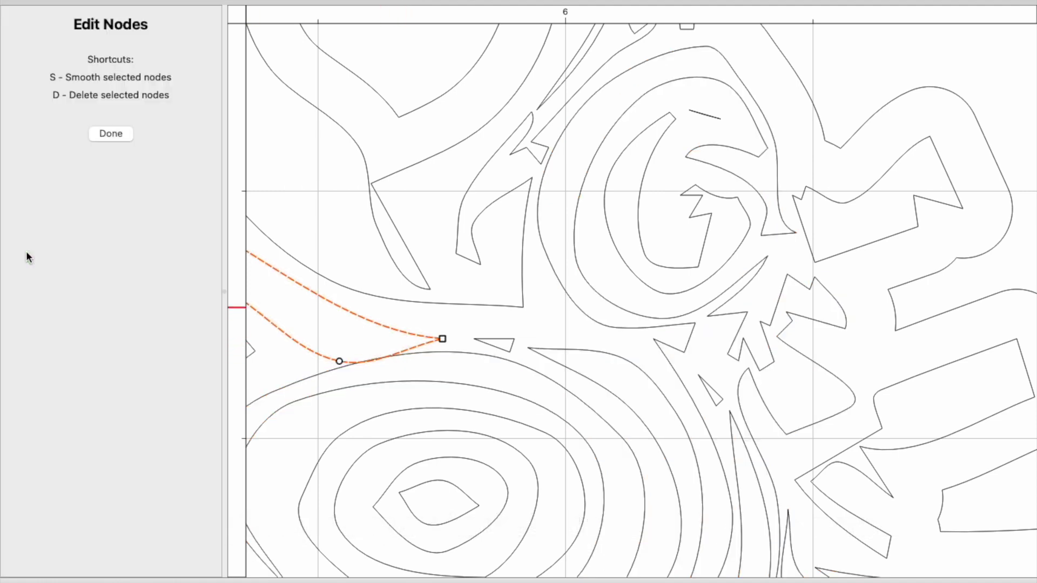
pyautogui.click(339, 361)
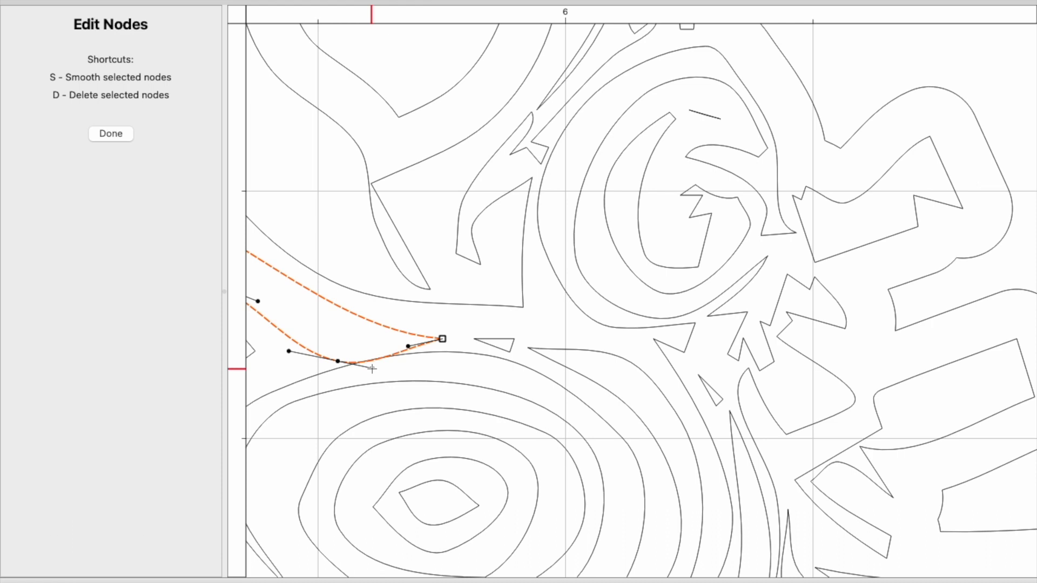
pyautogui.moveTo(372, 369); pyautogui.dragTo(371, 347)
pyautogui.click(108, 132)
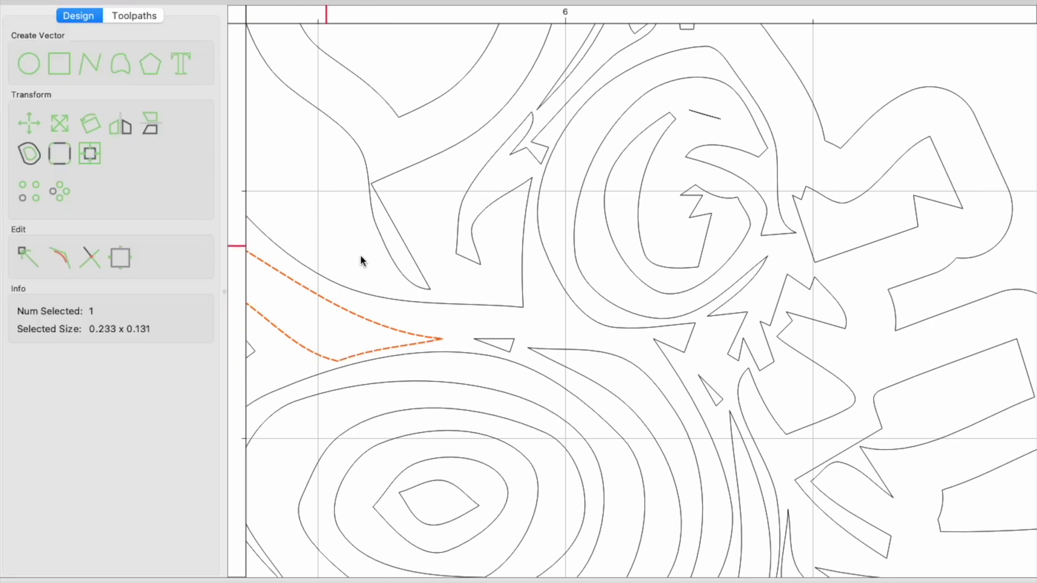
# Recalculate VCarve Toolpath 3 to 71 minutes and zoom in on the curls beside the right earcup.
pyautogui.click(144, 14)
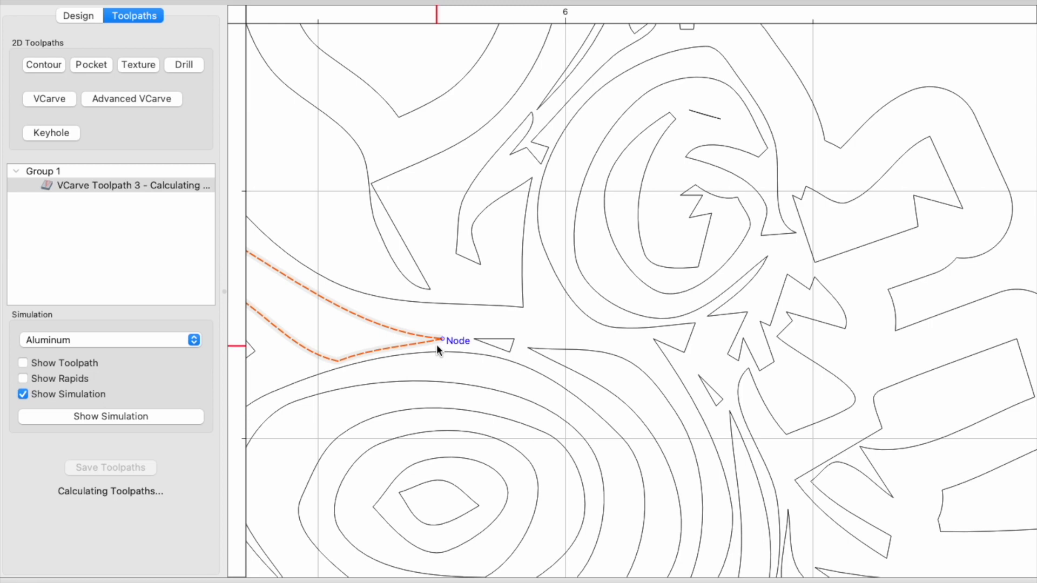
pyautogui.scroll(-5, 437, 344)
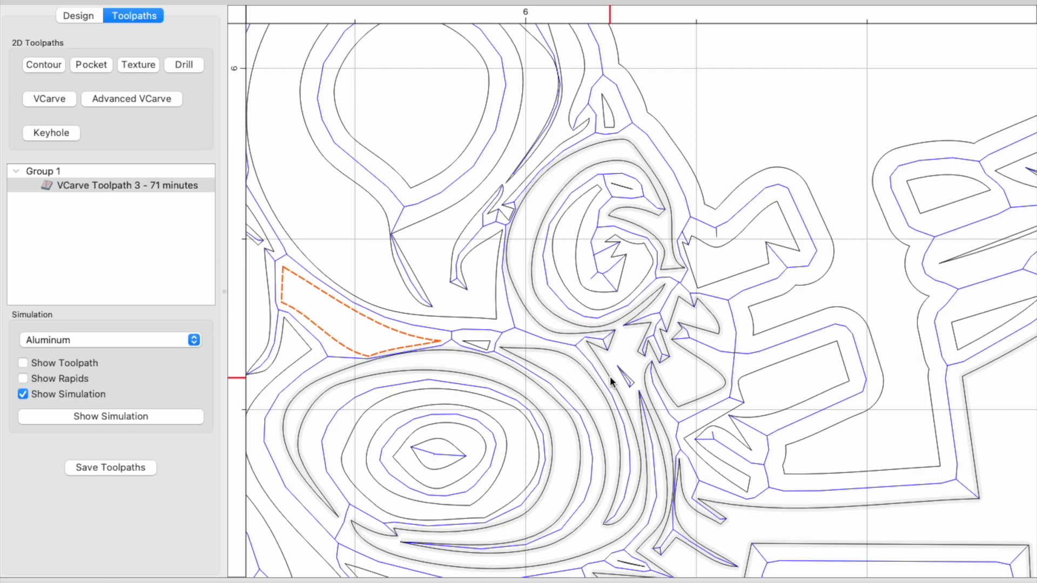
pyautogui.scroll(-10, 611, 381)
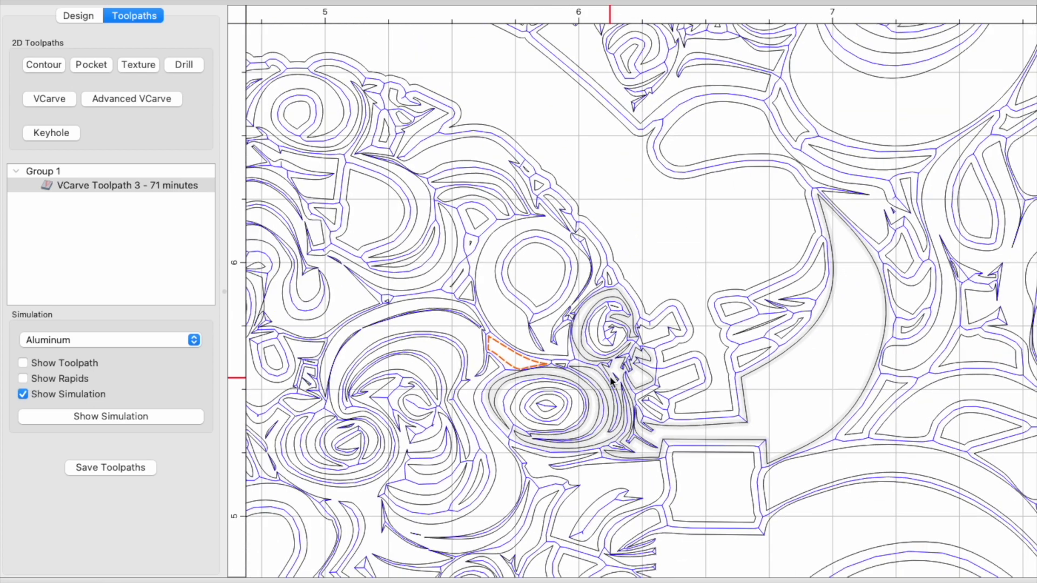
pyautogui.scroll(-10, 611, 381)
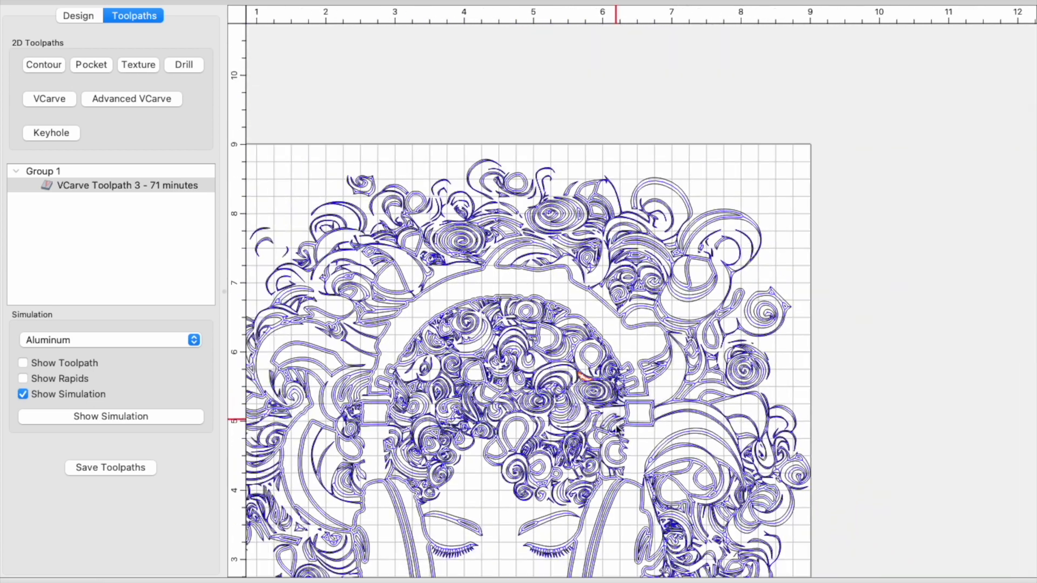
pyautogui.scroll(-2, 635, 504)
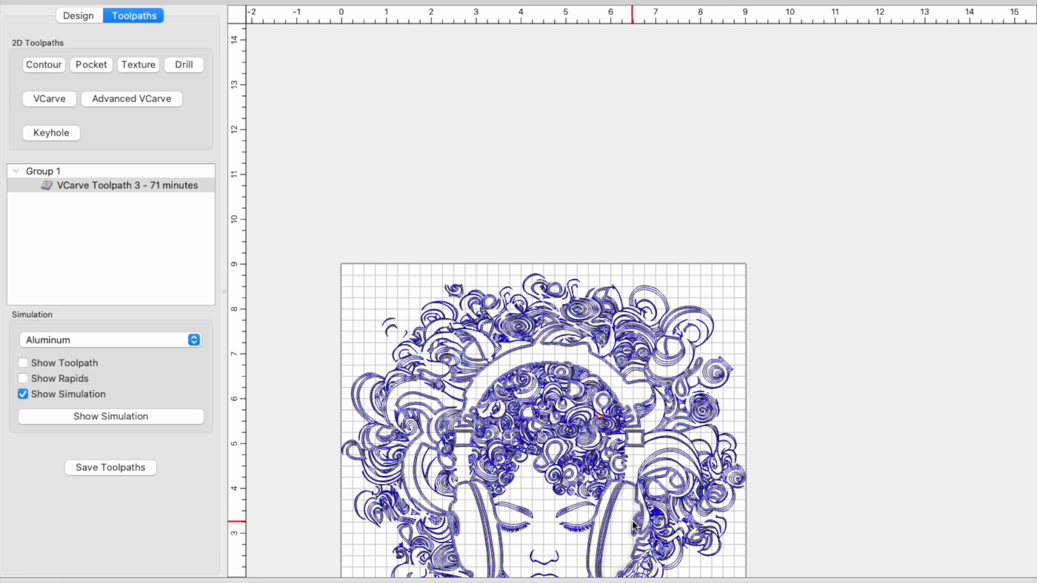
pyautogui.moveTo(621, 545); pyautogui.dragTo(635, 426, button='middle')
pyautogui.keyDown('ctrl'); pyautogui.moveTo(635, 425); pyautogui.dragTo(646, 387); pyautogui.keyUp('ctrl')
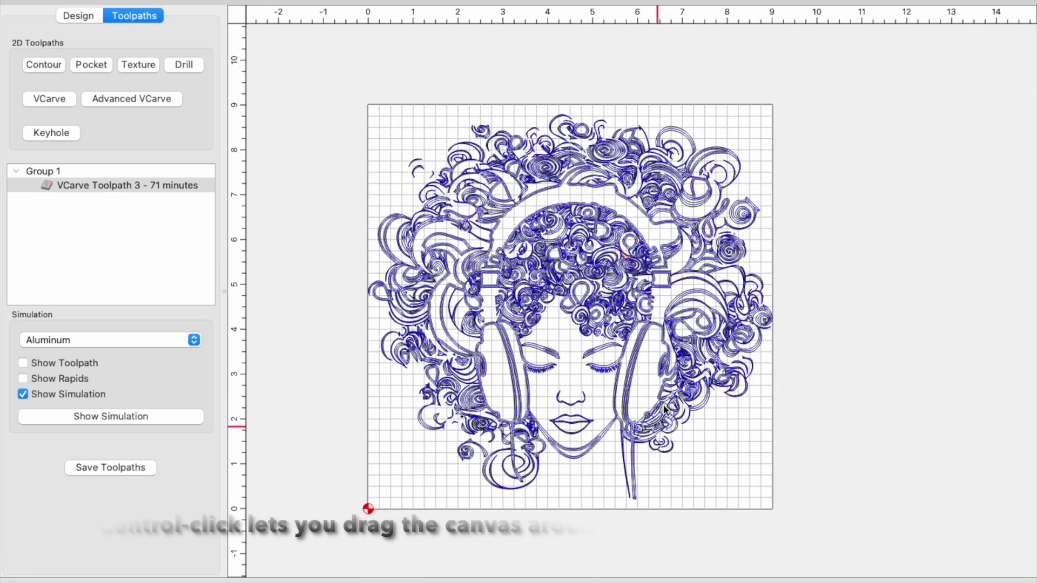
pyautogui.scroll(8, 664, 430)
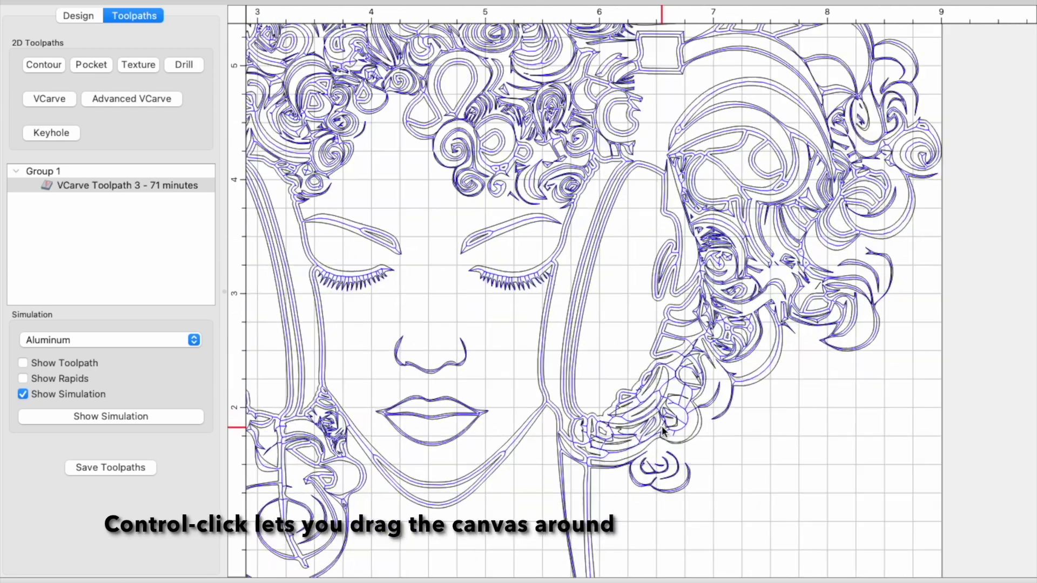
pyautogui.scroll(6, 662, 427)
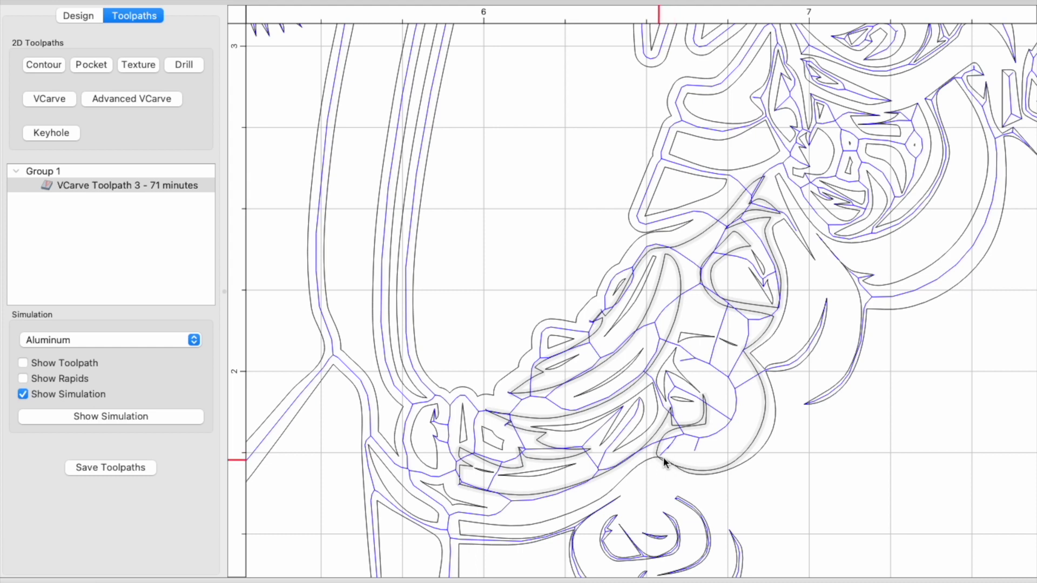
pyautogui.scroll(1, 665, 460)
pyautogui.scroll(3, 664, 458)
# Pull the curl outline's lower curve up and right so it clears its neighbour.
pyautogui.click(707, 475)
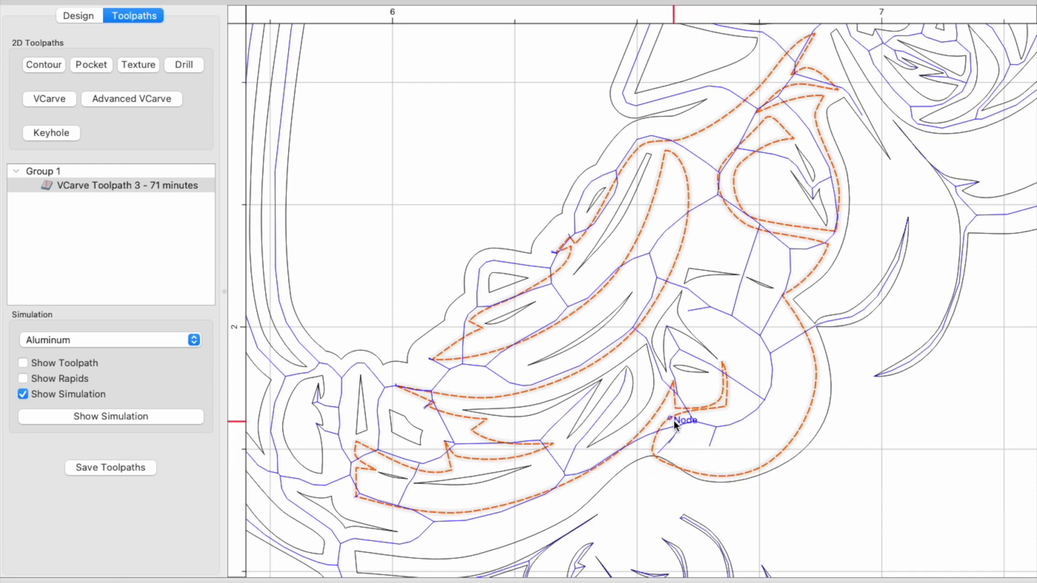
pyautogui.click(78, 17)
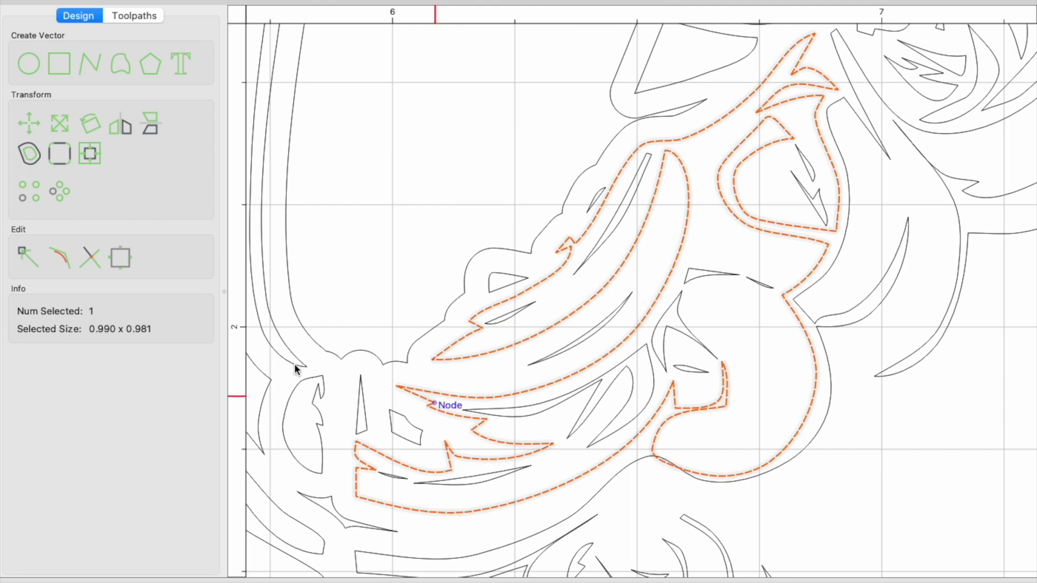
pyautogui.click(25, 250)
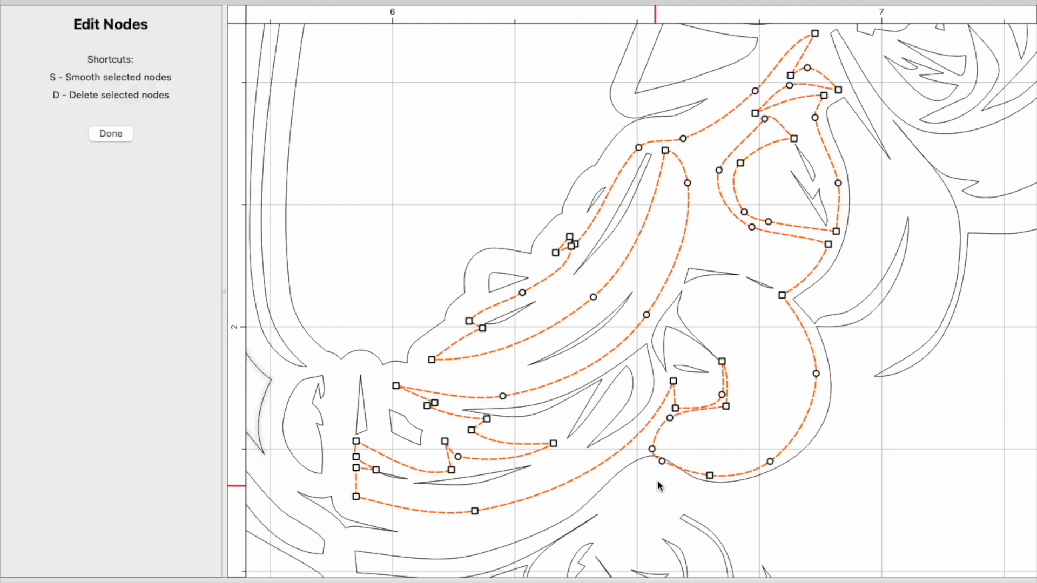
pyautogui.moveTo(662, 461); pyautogui.dragTo(671, 455)
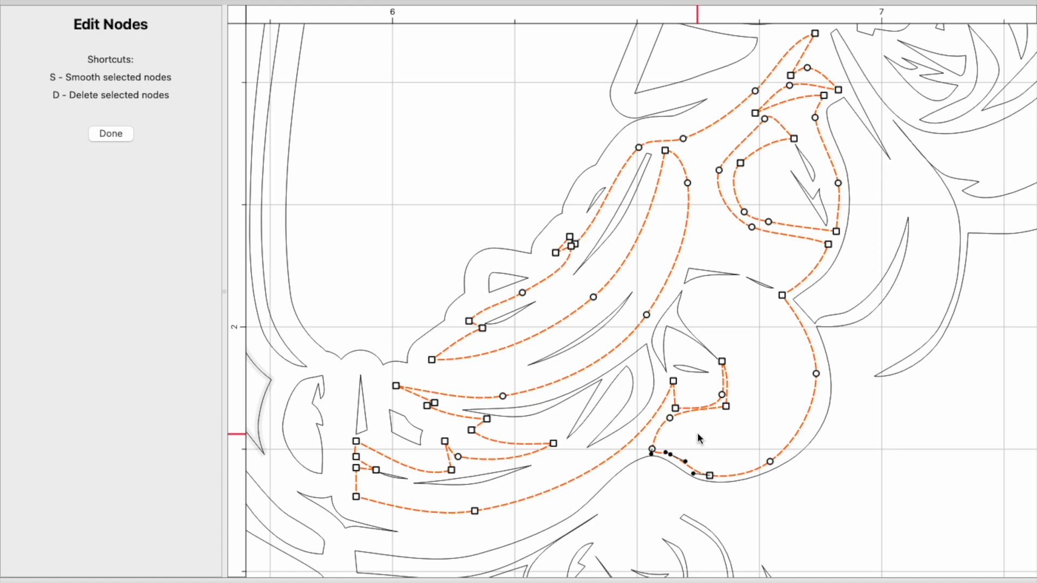
pyautogui.scroll(3, 720, 358)
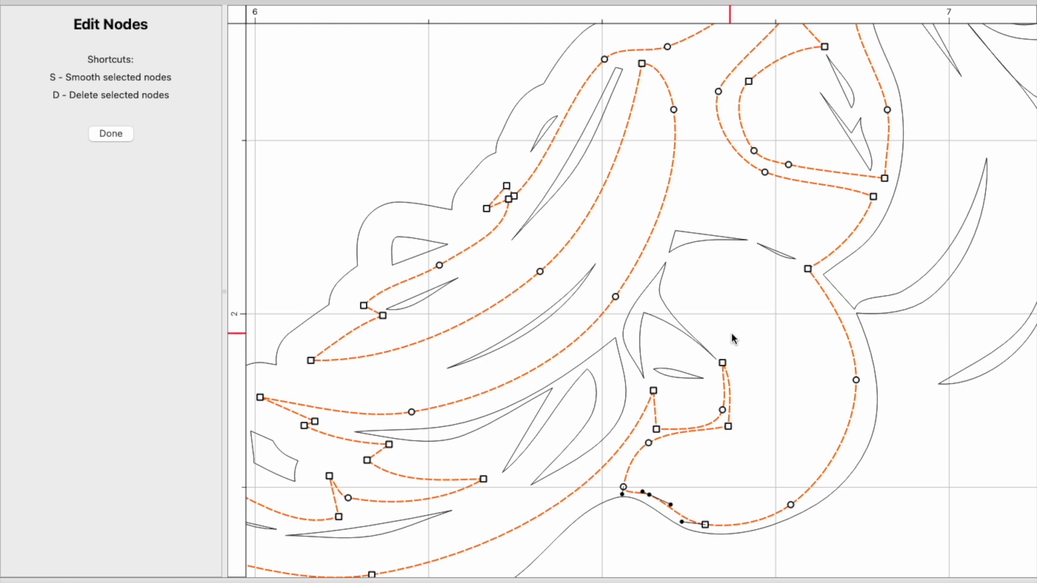
pyautogui.click(112, 135)
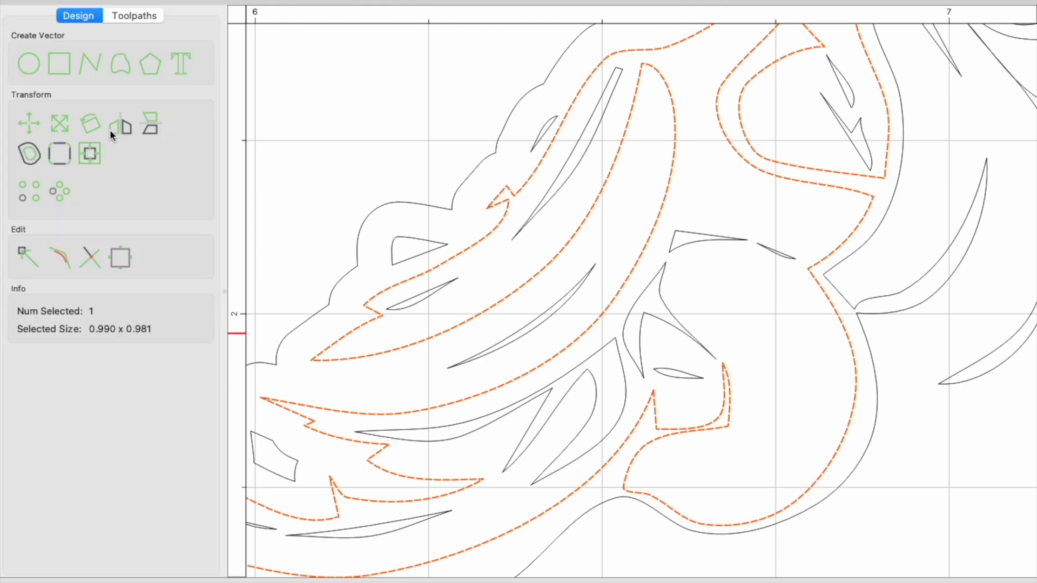
# Recalculate VCarve Toolpath 3 to 68 minutes, centre the full portrait, and simulate it in aluminum.
pyautogui.click(133, 16)
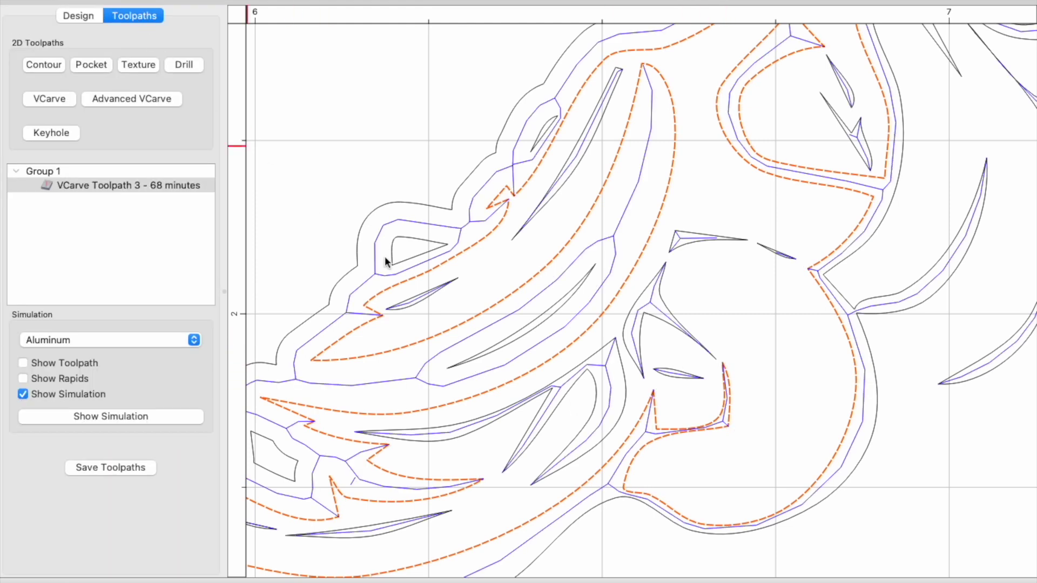
pyautogui.scroll(-1, 680, 461)
pyautogui.scroll(-1, 698, 485)
pyautogui.scroll(-1, 698, 485)
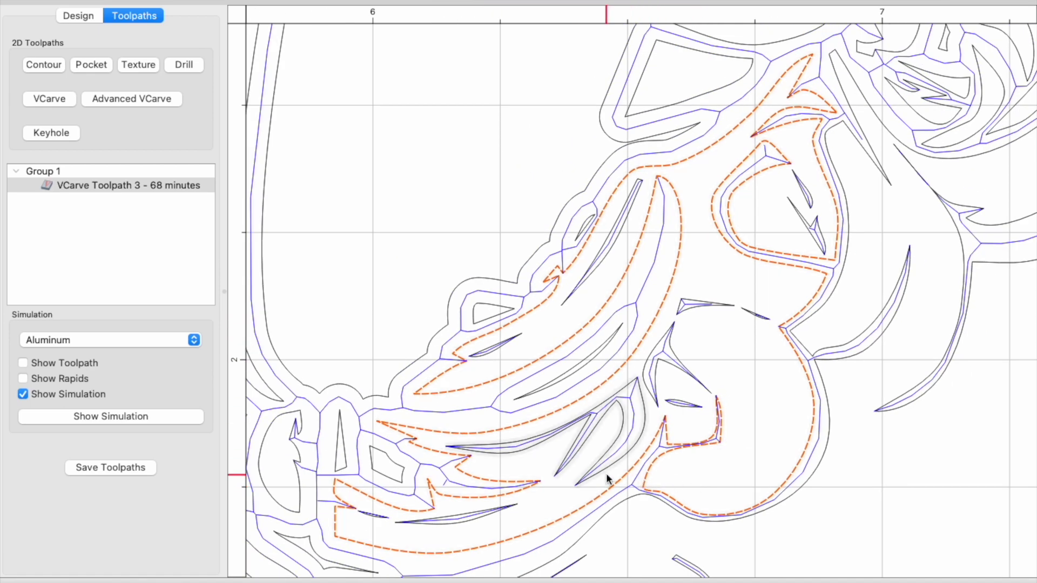
pyautogui.scroll(-1, 503, 450)
pyautogui.scroll(-5, 504, 452)
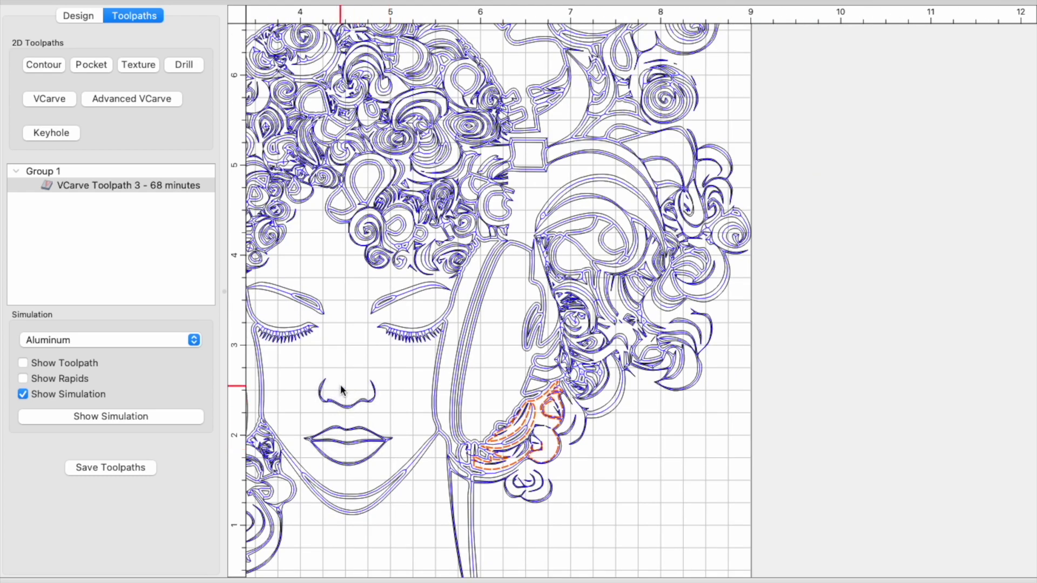
pyautogui.moveTo(340, 384); pyautogui.dragTo(566, 402, button='middle')
pyautogui.scroll(-4, 566, 405)
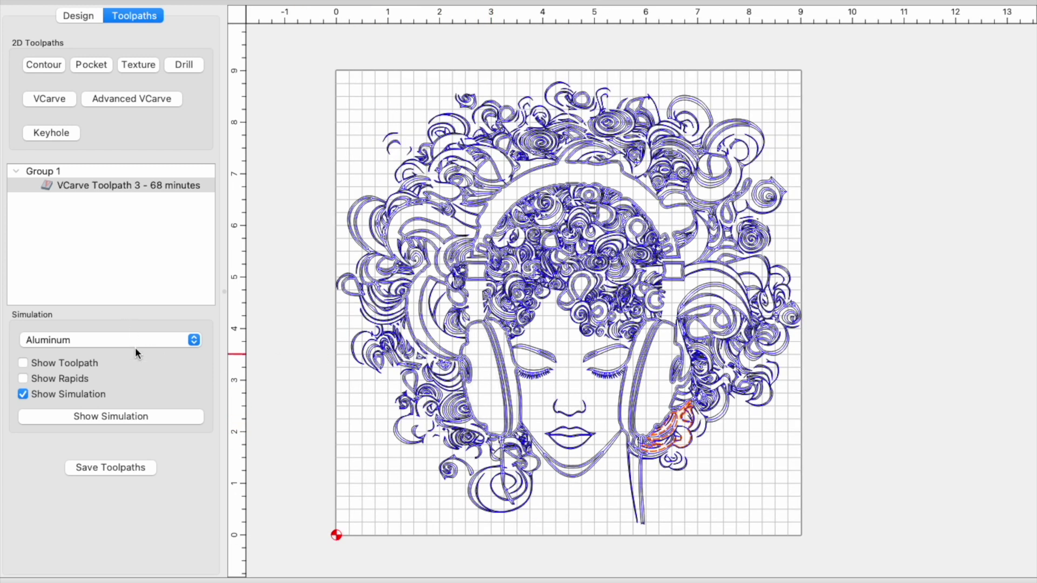
pyautogui.click(125, 416)
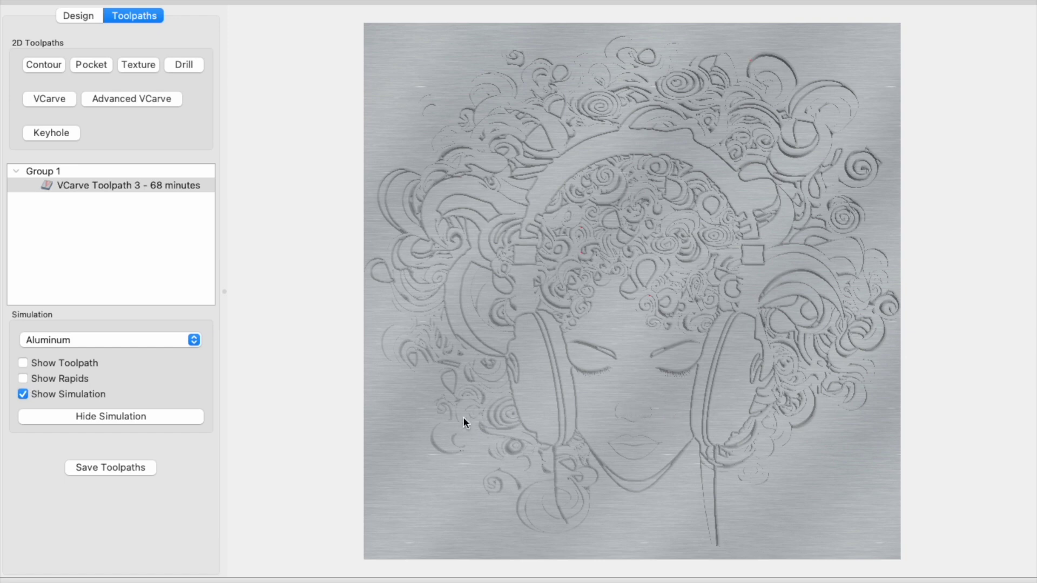
pyautogui.click(144, 417)
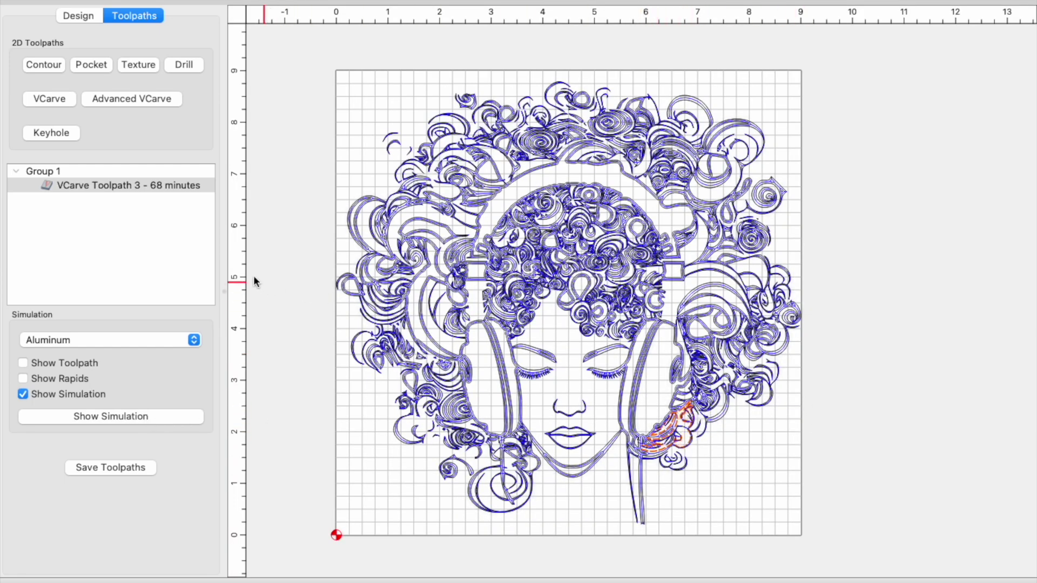
pyautogui.click(162, 190)
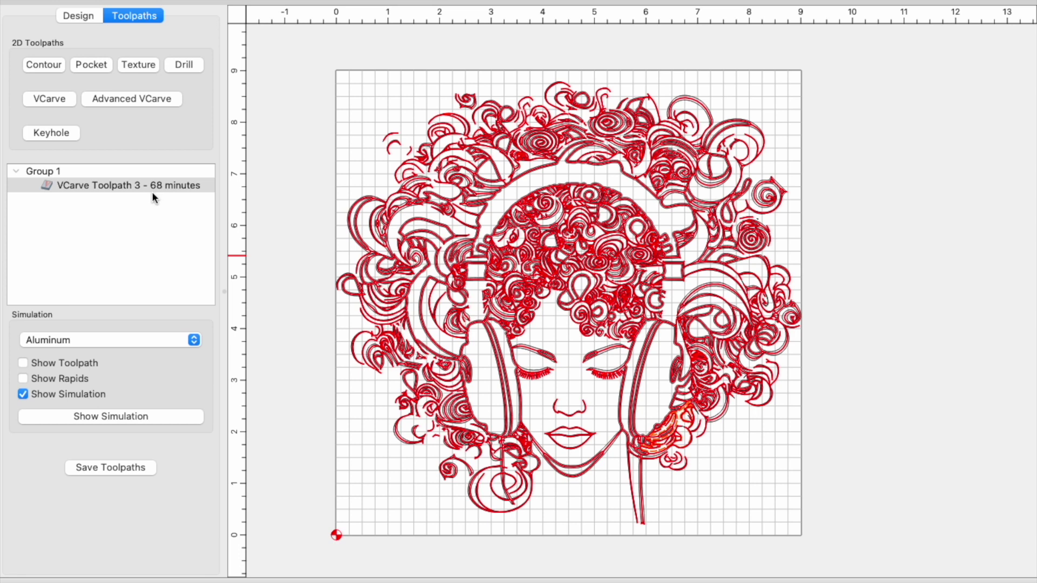
pyautogui.press('Escape')
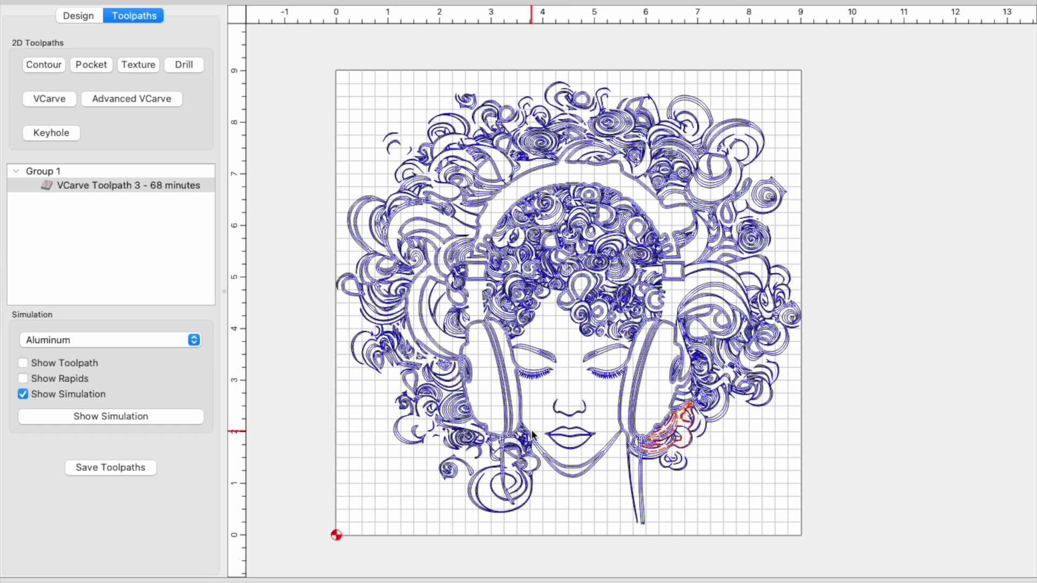
pyautogui.click(177, 187)
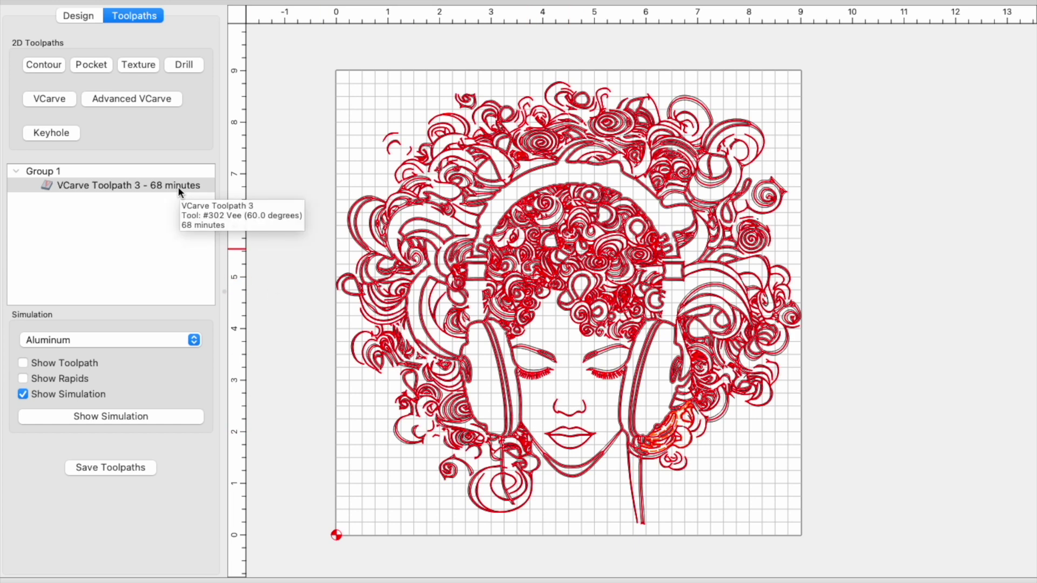
pyautogui.press('Escape')
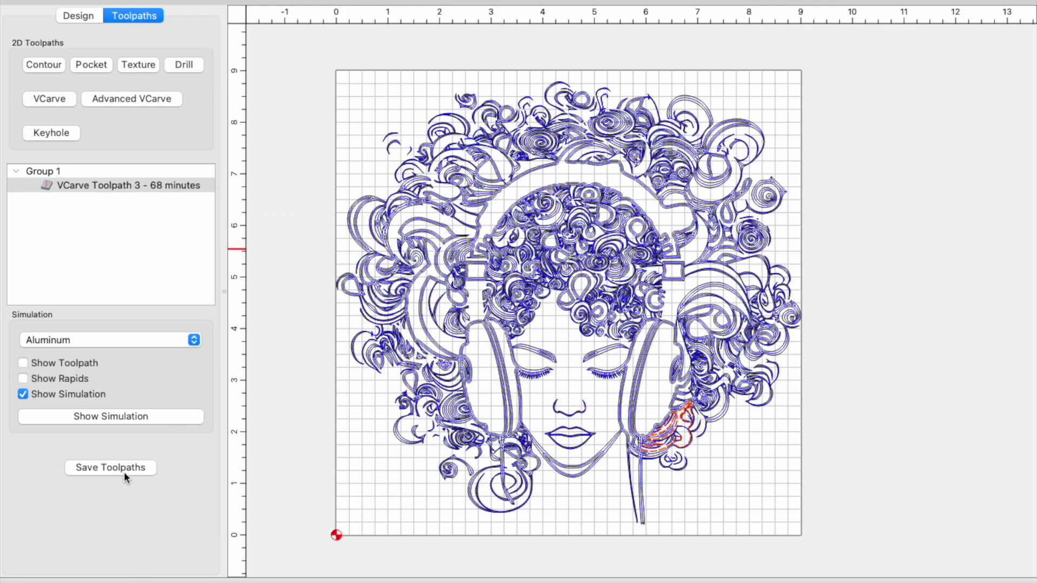